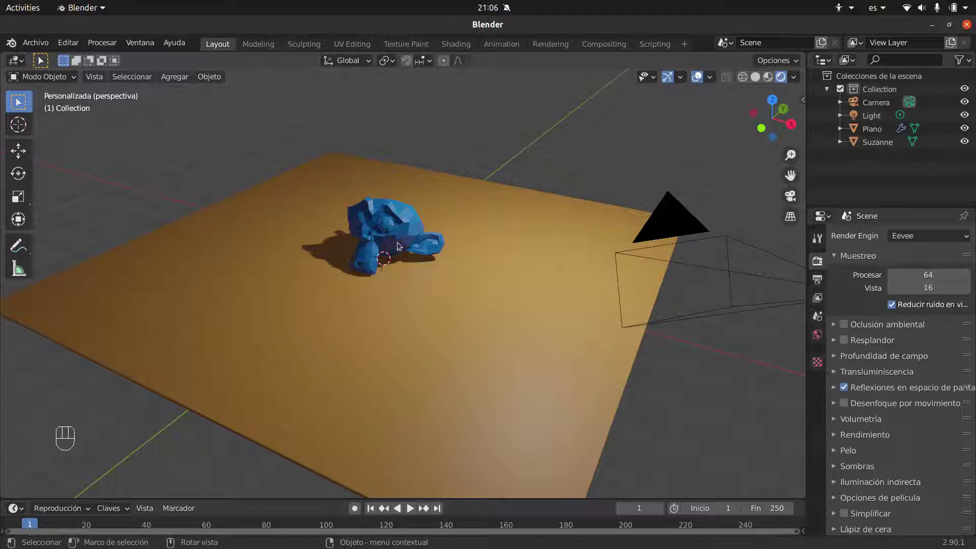
Select the monkey head, frame it in the viewport and activate the Move tool.
click(371, 220)
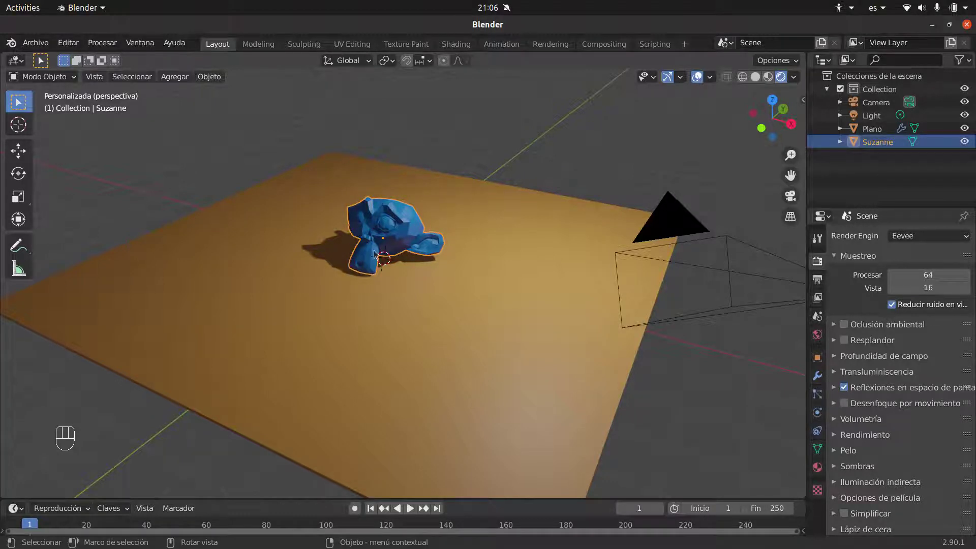
key(KP_Decimal)
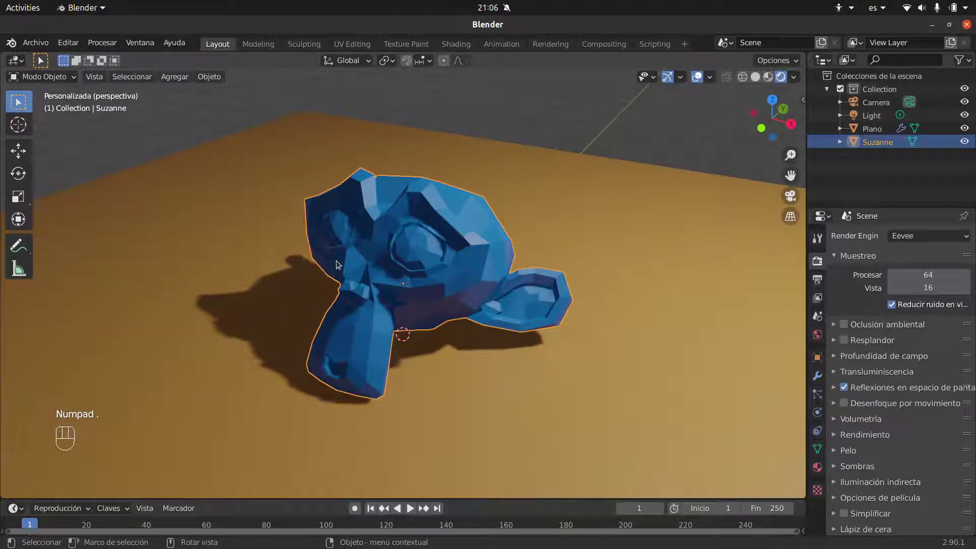
scroll(349, 254, down, 4)
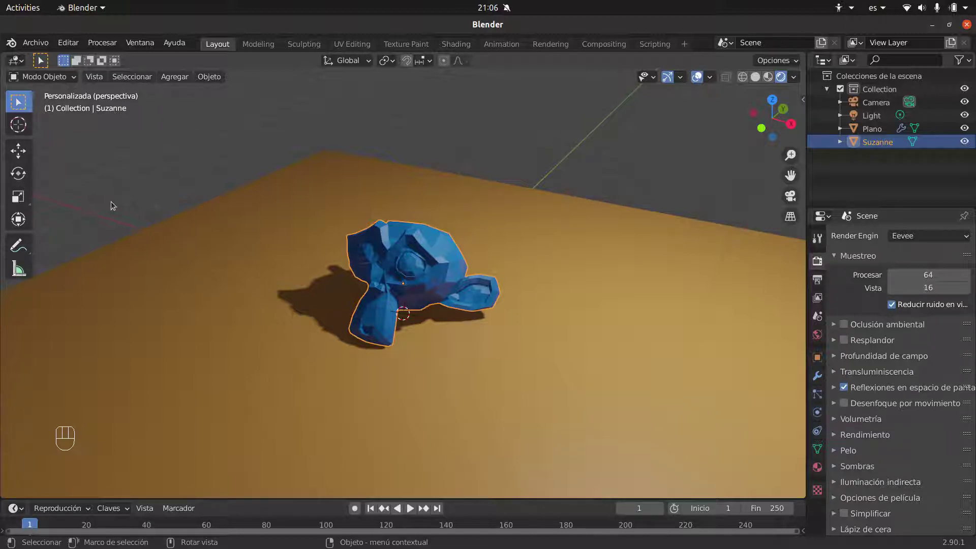
click(27, 152)
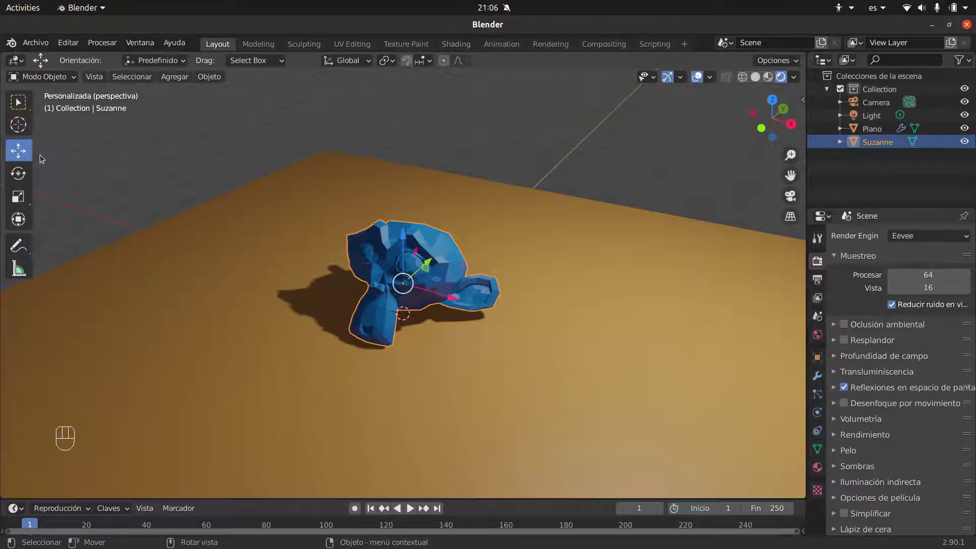
scroll(255, 254, down, 1)
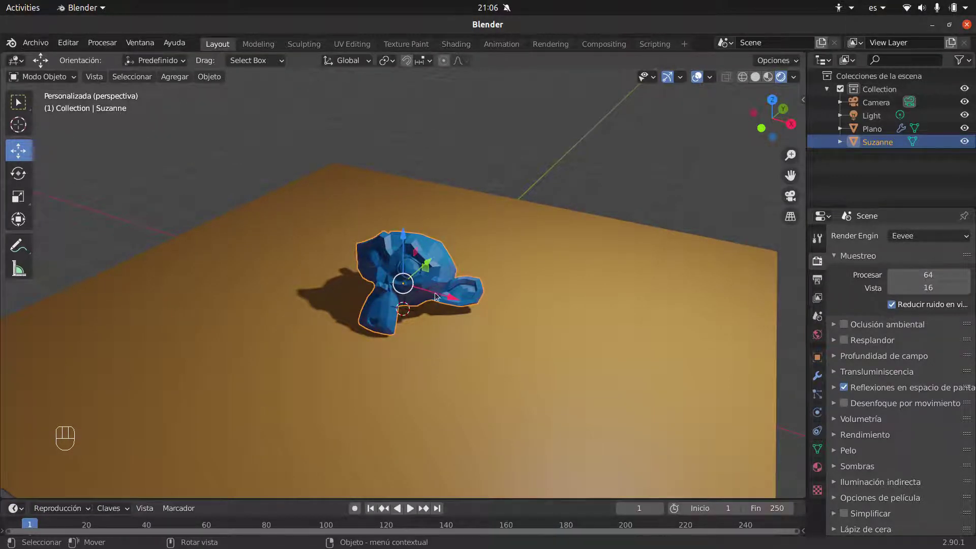
scroll(425, 301, up, 2)
scroll(426, 301, up, 1)
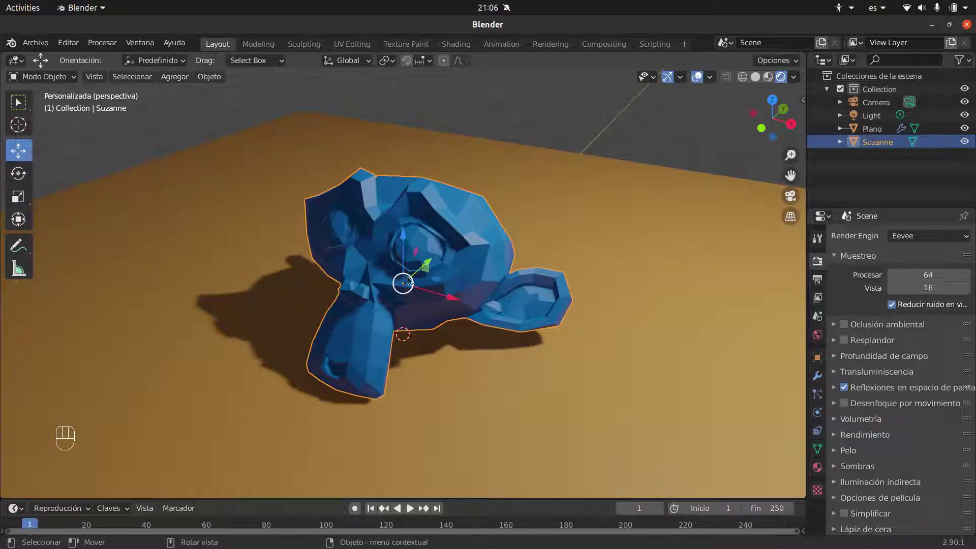
middle_drag(415, 284, 420, 258)
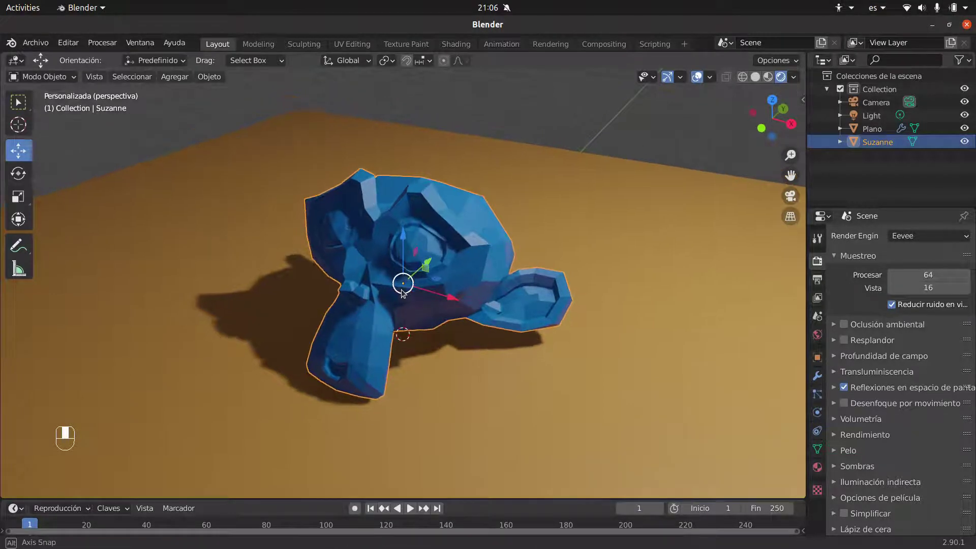
scroll(403, 294, up, 2)
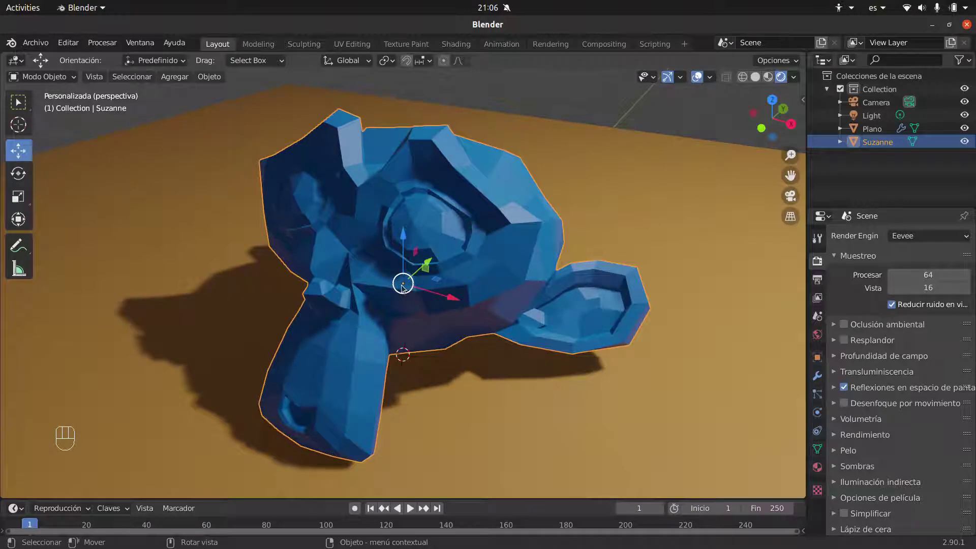
scroll(403, 288, down, 4)
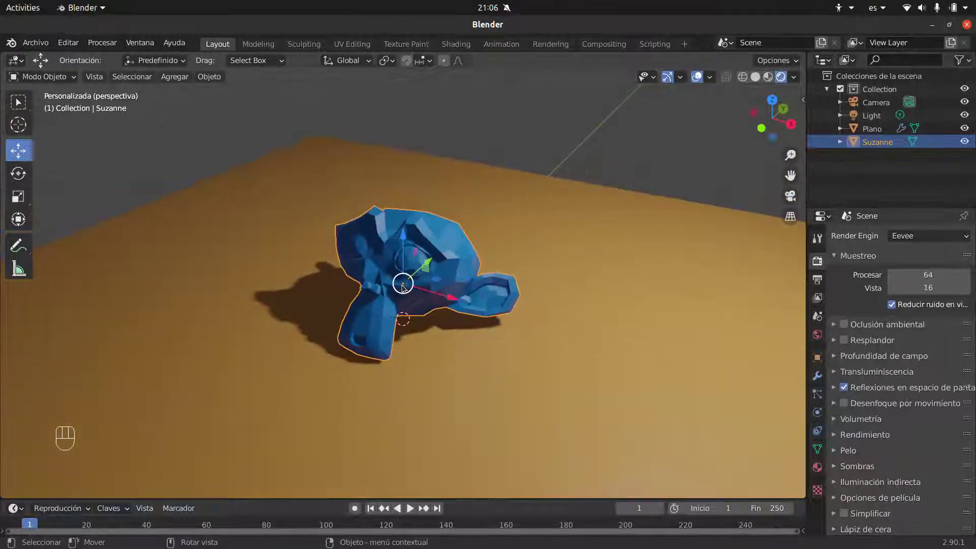
scroll(403, 286, down, 1)
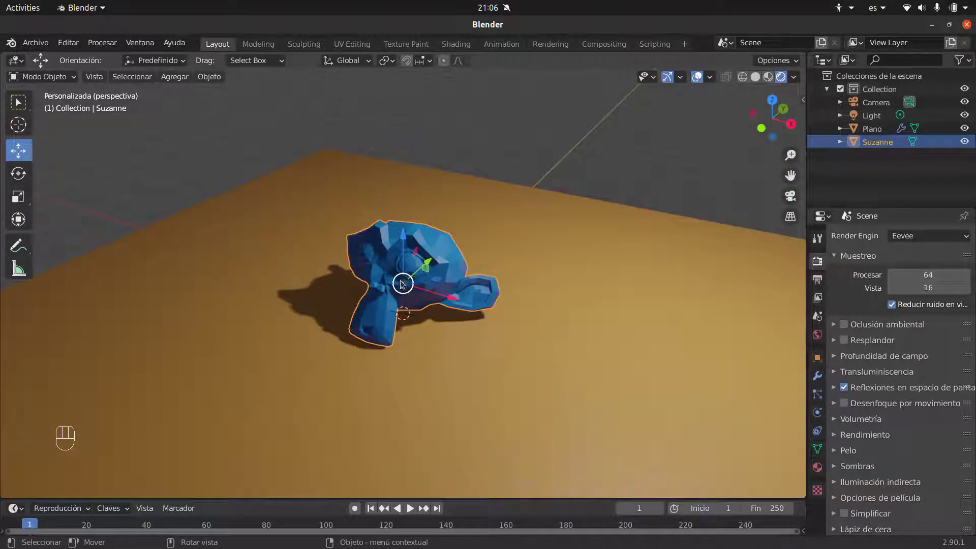
Select the ground plane and return the selection to the monkey head.
click(255, 293)
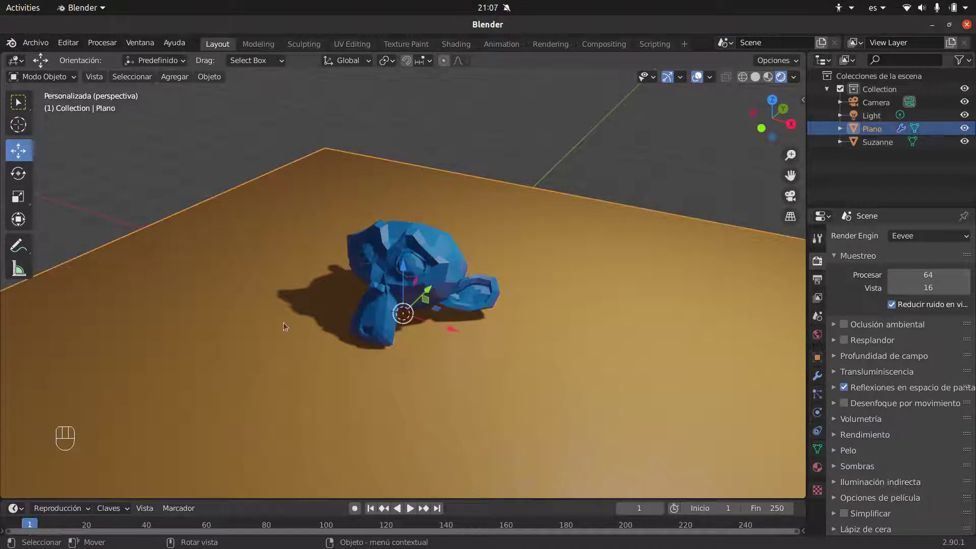
scroll(413, 380, down, 3)
scroll(415, 379, up, 3)
click(431, 278)
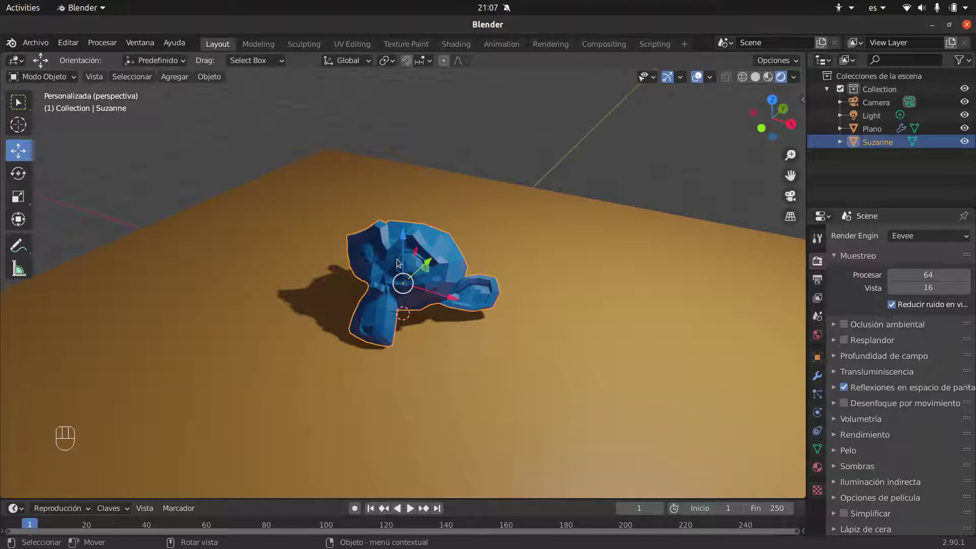
Try raising the monkey head above the plane along the Z axis and undo the move.
scroll(398, 262, down, 1)
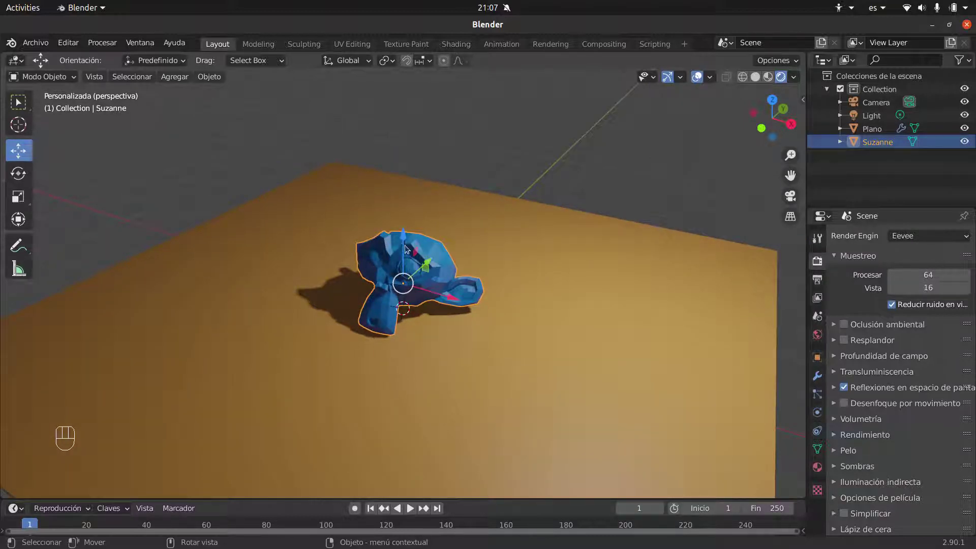
drag(405, 242, 406, 190)
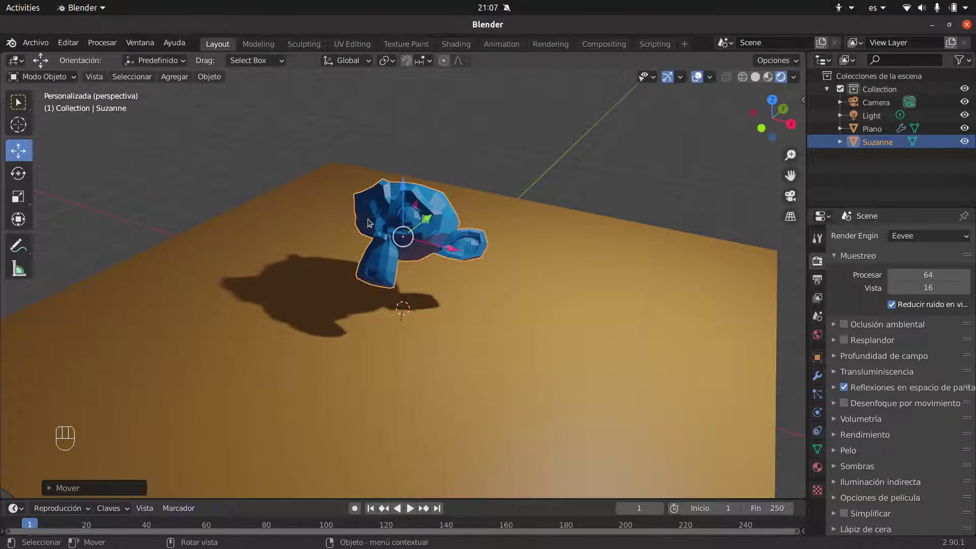
key(ctrl+z)
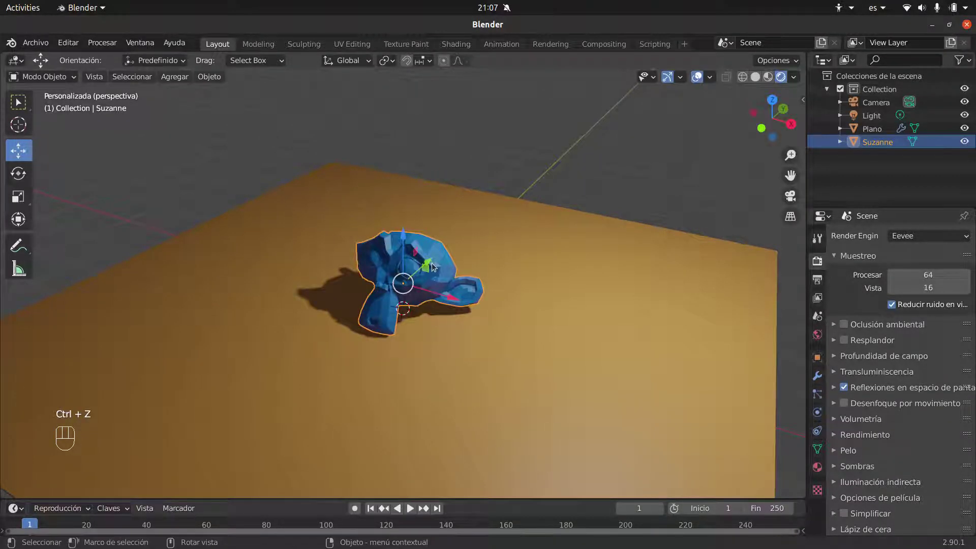
Try shifting the monkey head across the plane along the Y axis and undo the move.
drag(430, 262, 488, 246)
right_click(452, 247)
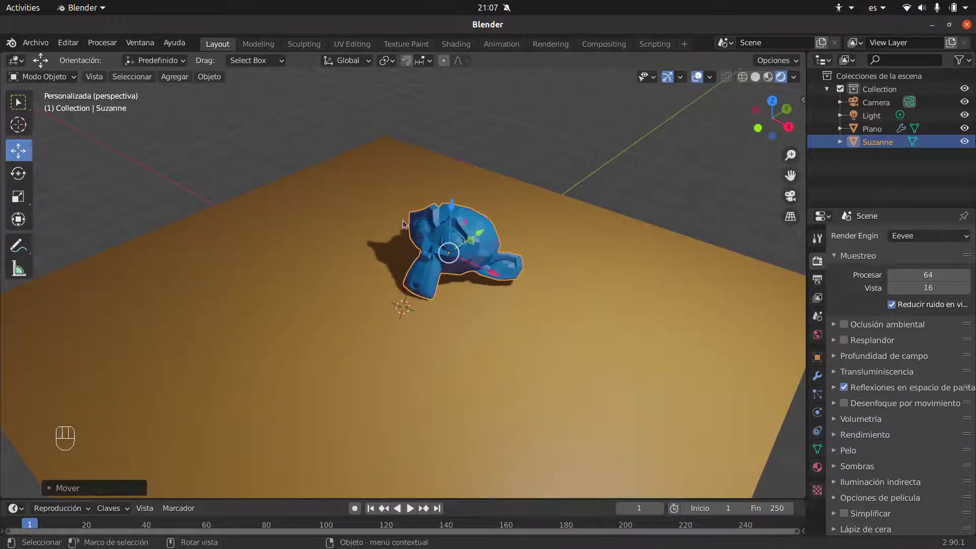
key(ctrl+z)
Try moving the monkey head along the X axis with the move gizmo.
drag(446, 301, 478, 330)
scroll(416, 313, up, 4)
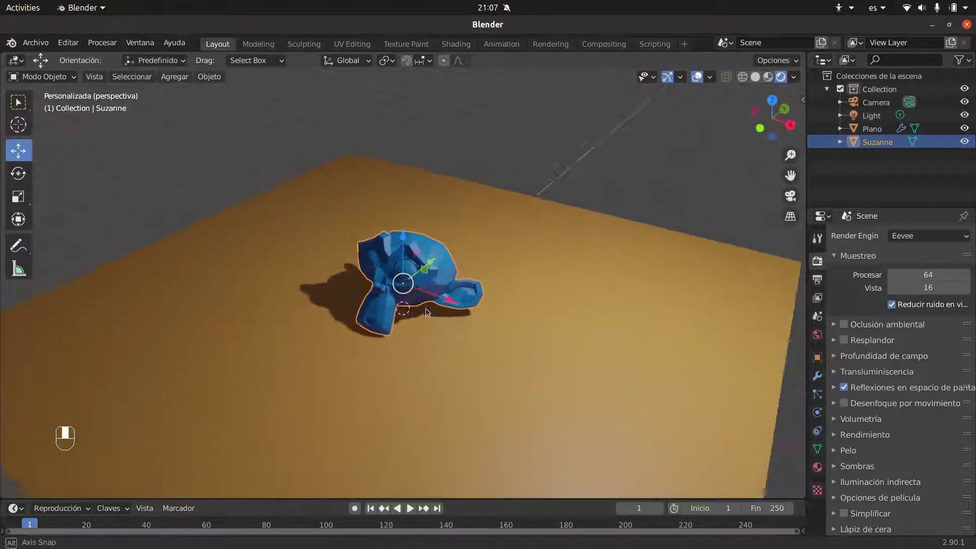
middle_drag(418, 272, 419, 264)
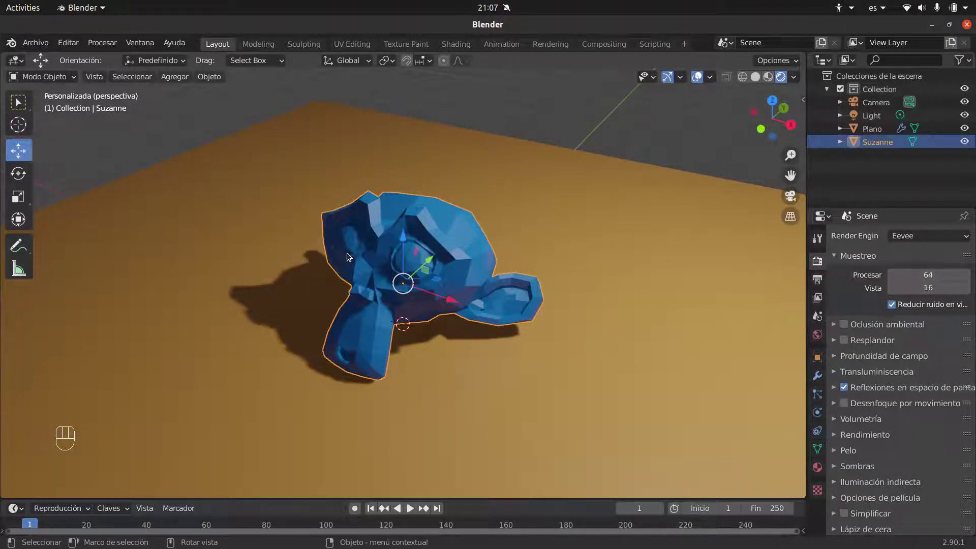
middle_drag(347, 252, 355, 254)
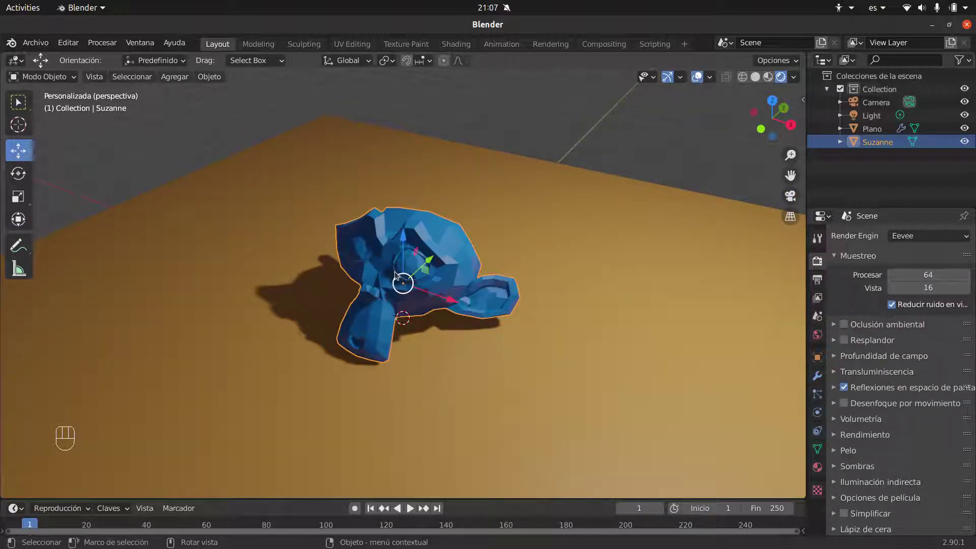
Examine the monkey head in the top and right orthographic views and from several perspective angles.
key(KP_7)
scroll(372, 266, down, 1)
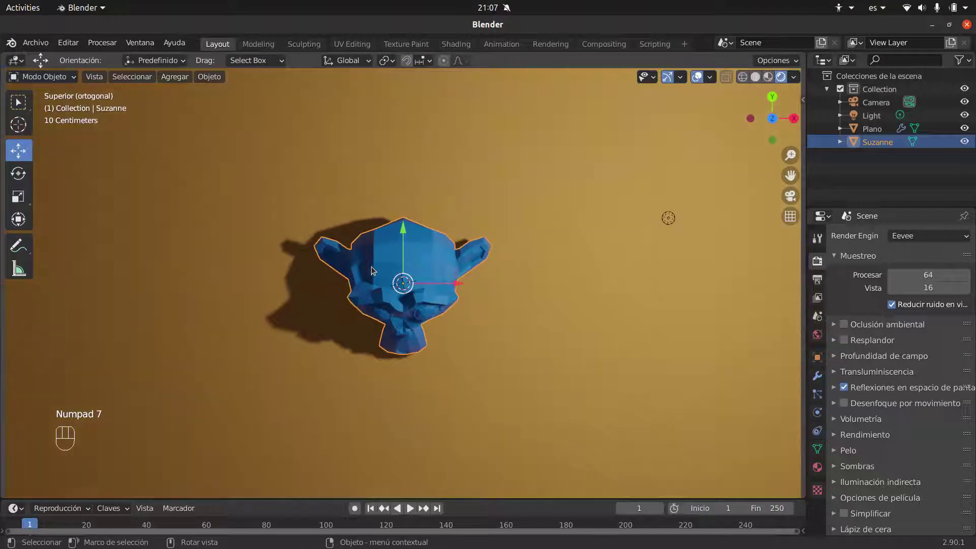
scroll(367, 259, down, 1)
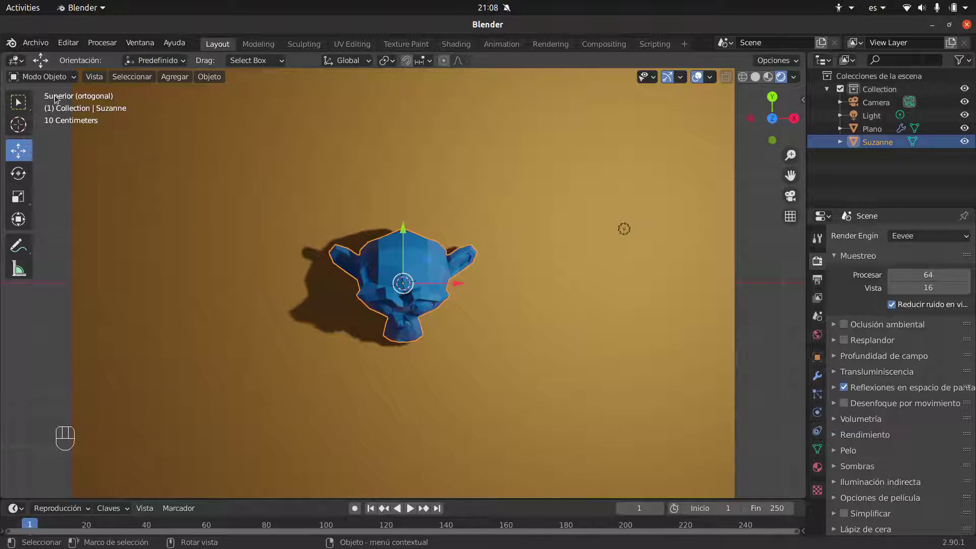
key(KP_3)
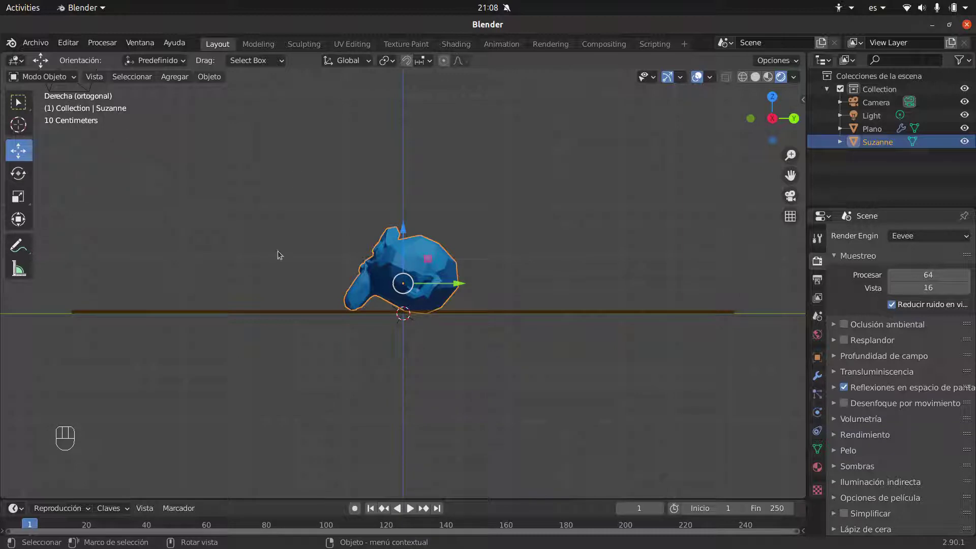
middle_drag(278, 255, 343, 311)
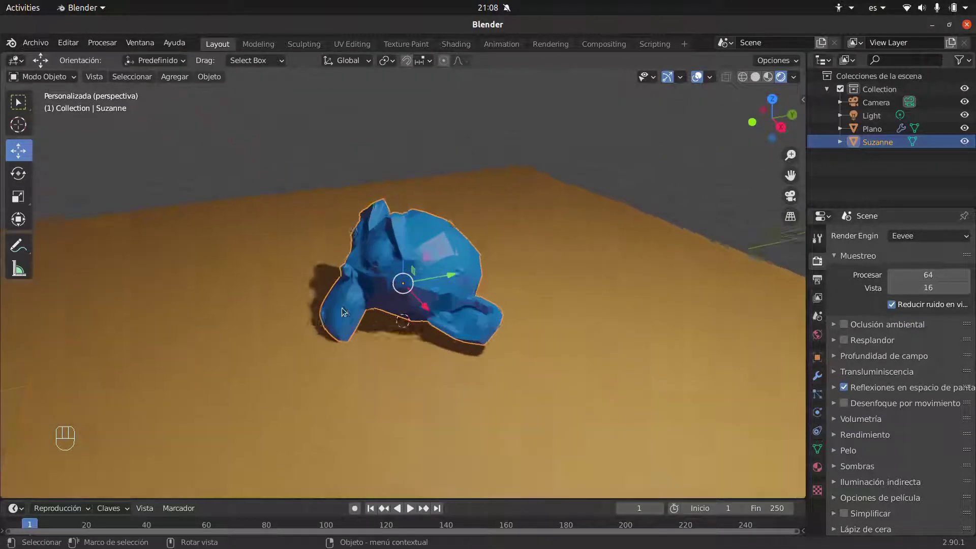
scroll(341, 307, up, 3)
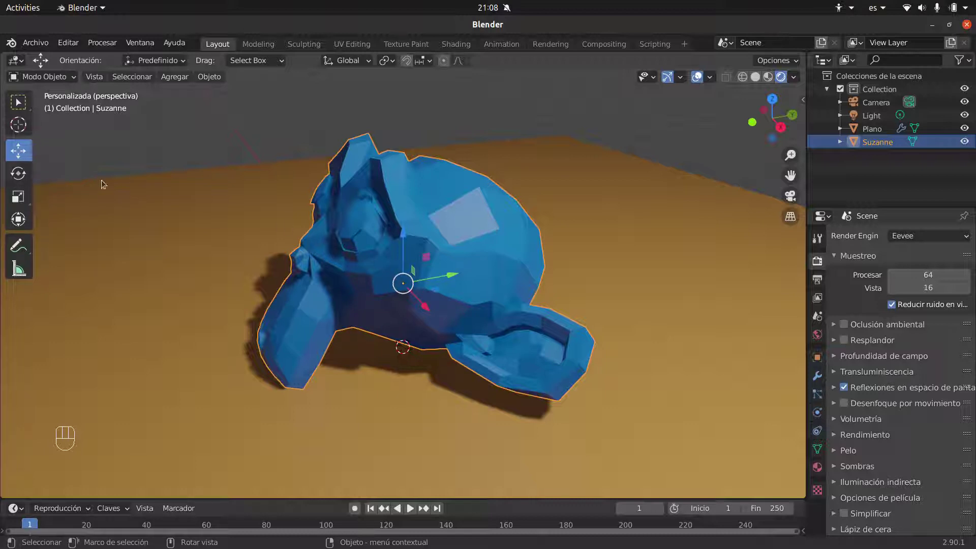
middle_drag(334, 270, 409, 269)
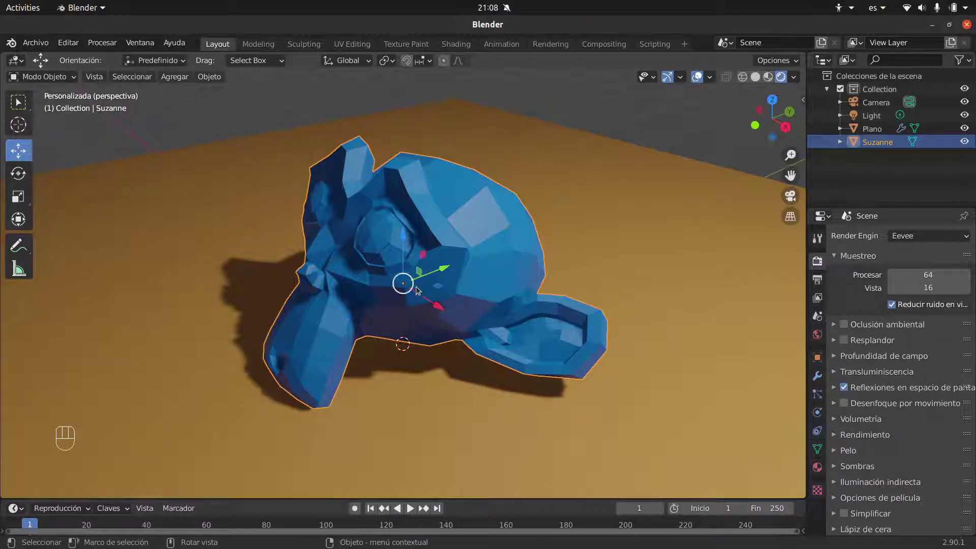
middle_drag(416, 286, 412, 253)
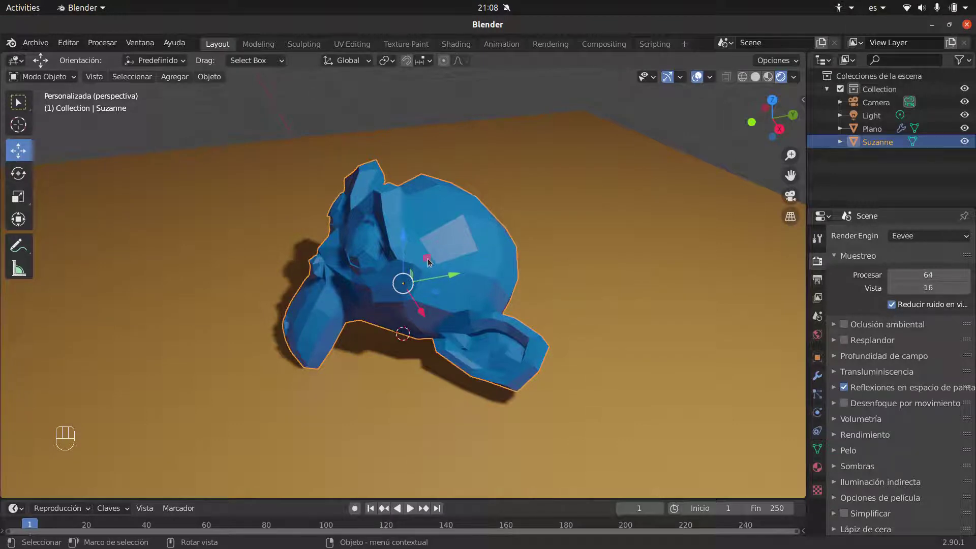
scroll(426, 259, down, 4)
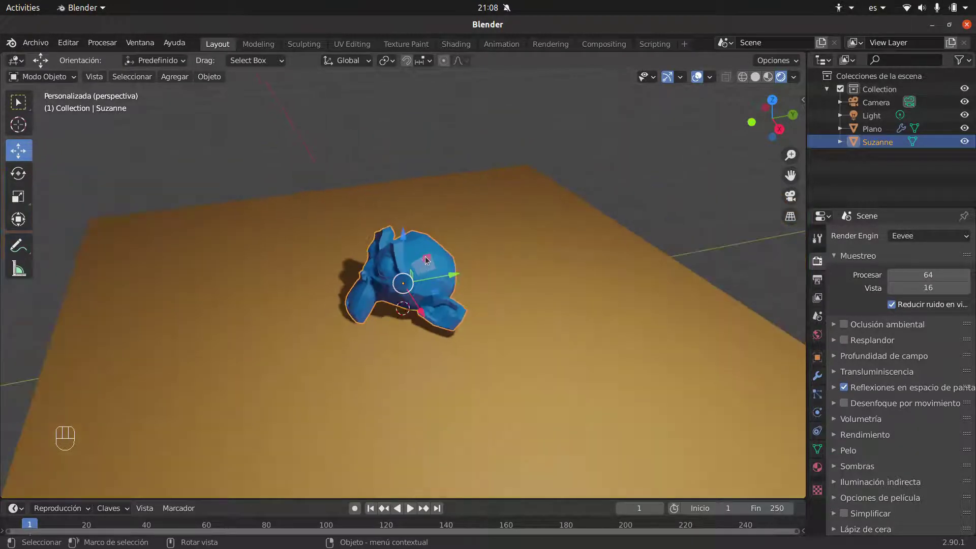
Try moving the monkey head within the YZ plane, keeping its X position locked.
drag(427, 262, 454, 227)
middle_drag(422, 261, 425, 310)
scroll(424, 312, up, 2)
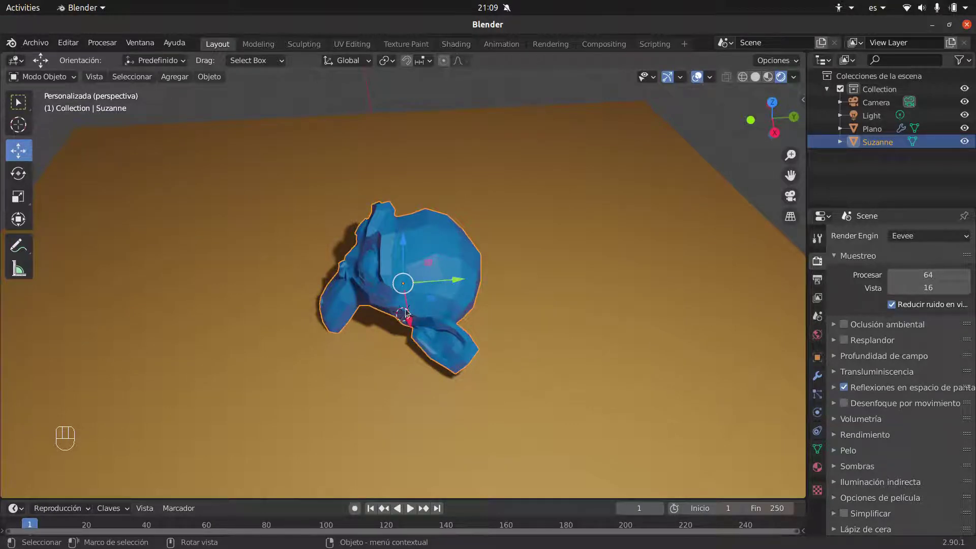
Try moving the monkey head within the XY plane, keeping its height locked.
scroll(432, 308, down, 3)
mouse_move(426, 299)
mouse_down()
mouse_move(417, 315)
mouse_move(374, 301)
mouse_move(451, 266)
mouse_move(500, 310)
mouse_move(495, 343)
mouse_move(413, 310)
mouse_move(420, 364)
mouse_move(490, 325)
mouse_move(503, 330)
mouse_move(438, 309)
mouse_move(478, 301)
mouse_move(421, 292)
mouse_up()
middle_drag(422, 292, 576, 318)
middle_drag(510, 294, 326, 274)
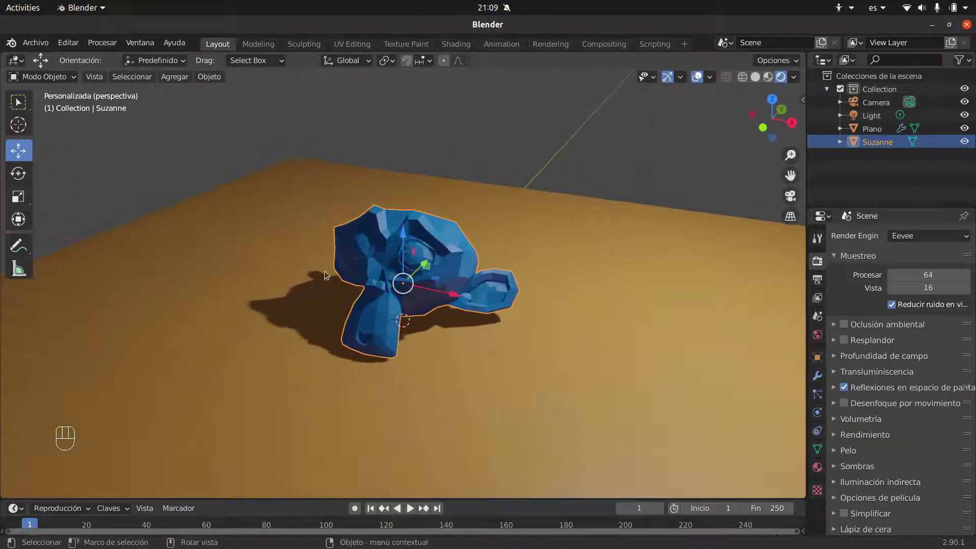
Try moving the monkey head within the XZ plane and cancel the move.
middle_drag(446, 294, 441, 282)
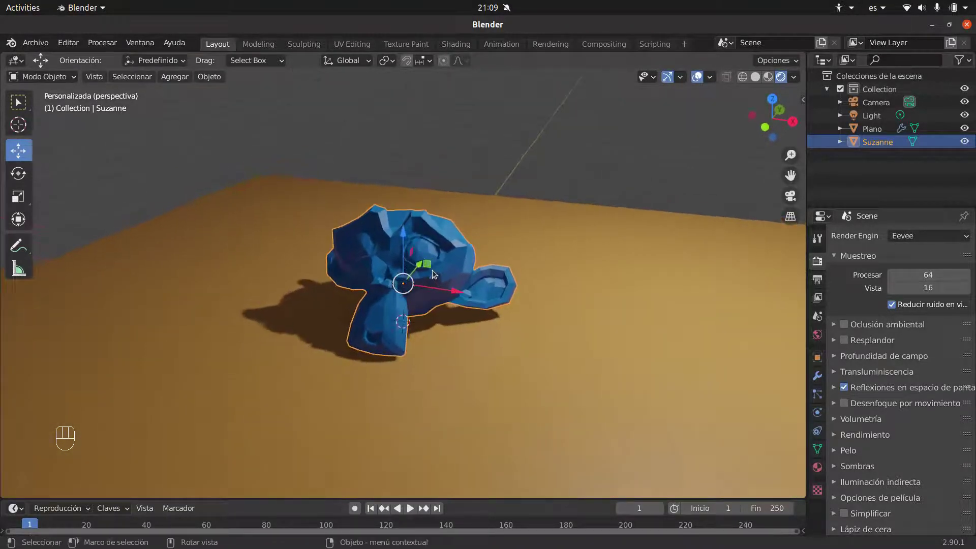
drag(427, 267, 476, 308)
right_click(477, 308)
Try raising the monkey head about 1.135 m along the global Z axis and cancel the move.
middle_drag(444, 300, 354, 267)
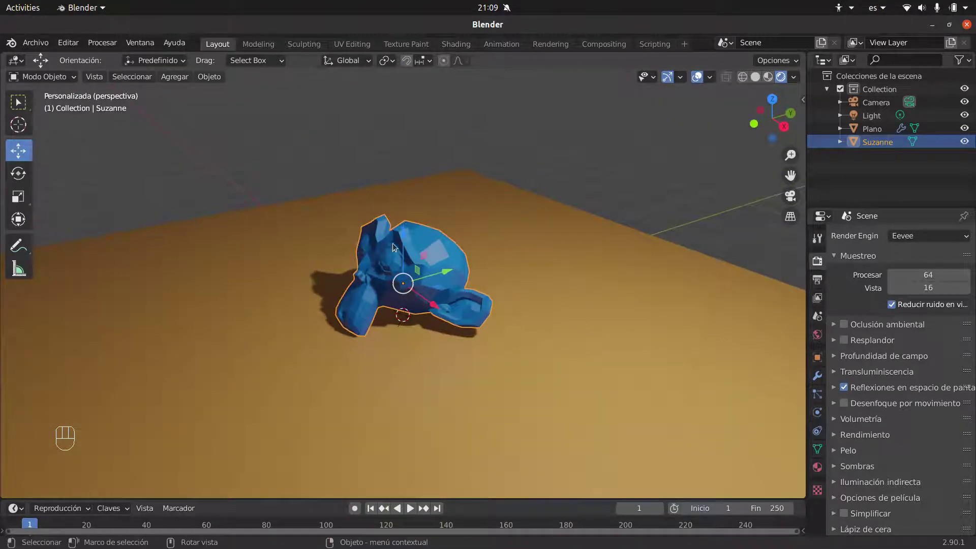
drag(402, 235, 407, 164)
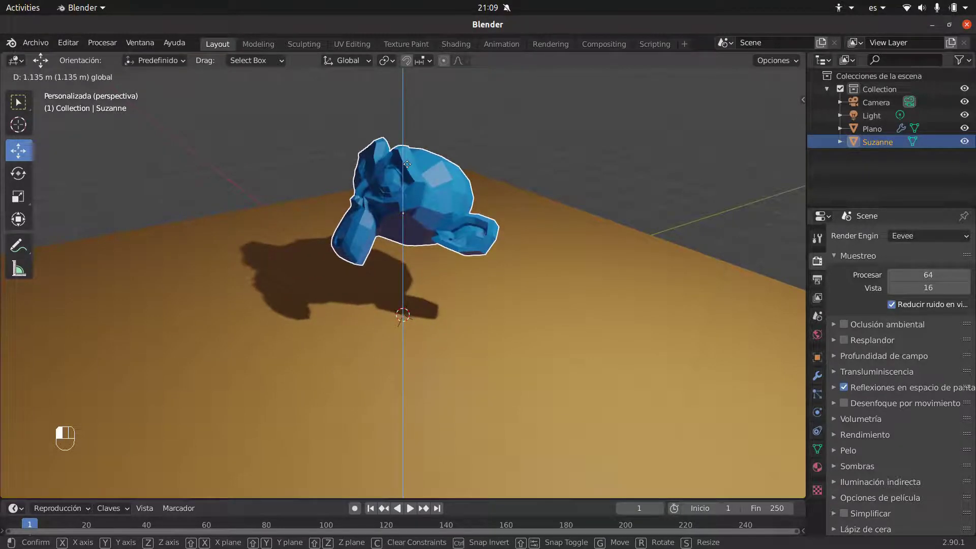
right_click(407, 164)
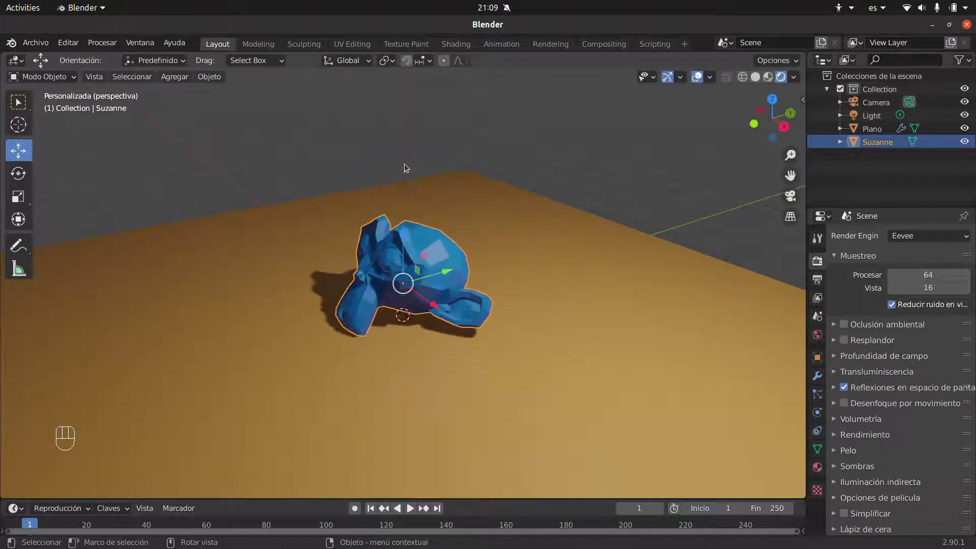
mouse_move(373, 291)
middle_down()
mouse_move(337, 282)
mouse_move(373, 294)
middle_up()
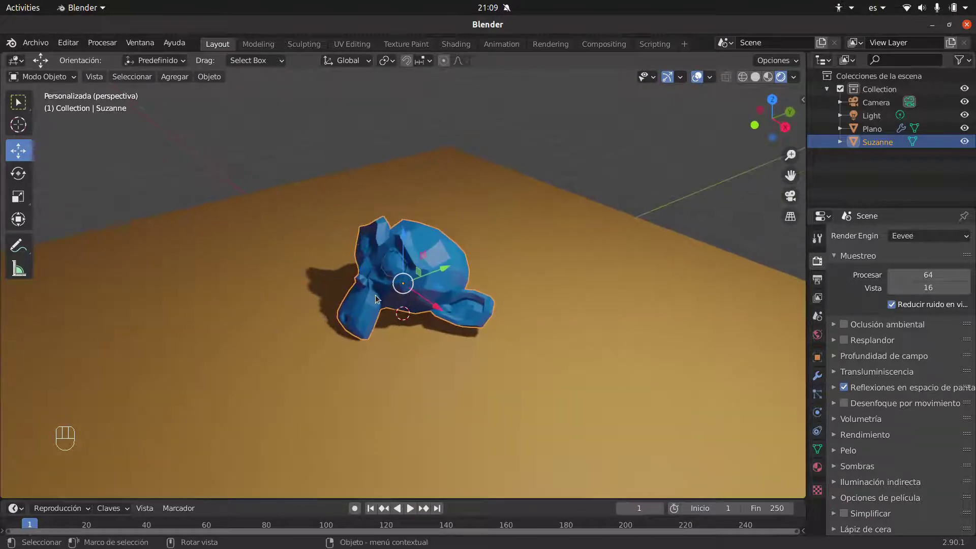
scroll(374, 294, up, 2)
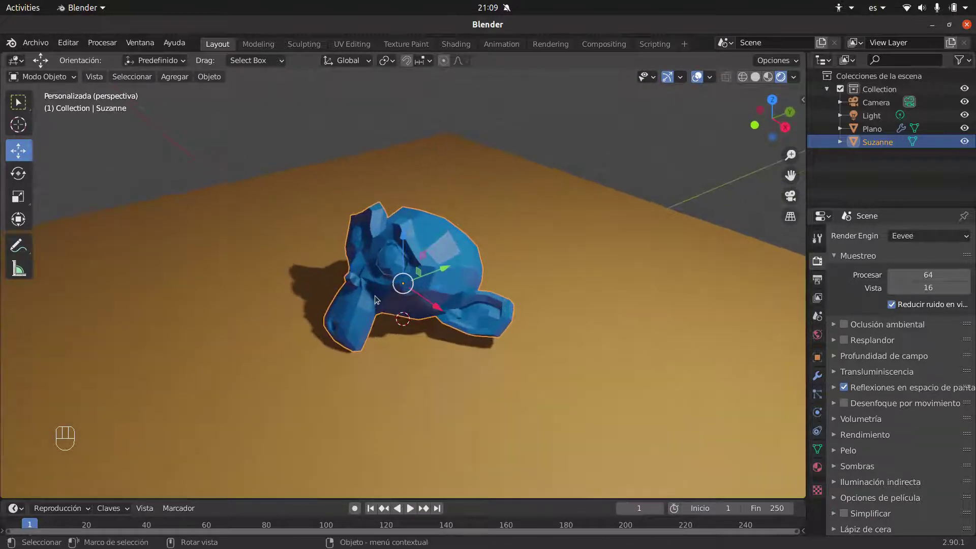
Try rotating the monkey head with the Rotate tool's handles and cancel the rotation.
click(24, 175)
middle_drag(161, 229, 141, 218)
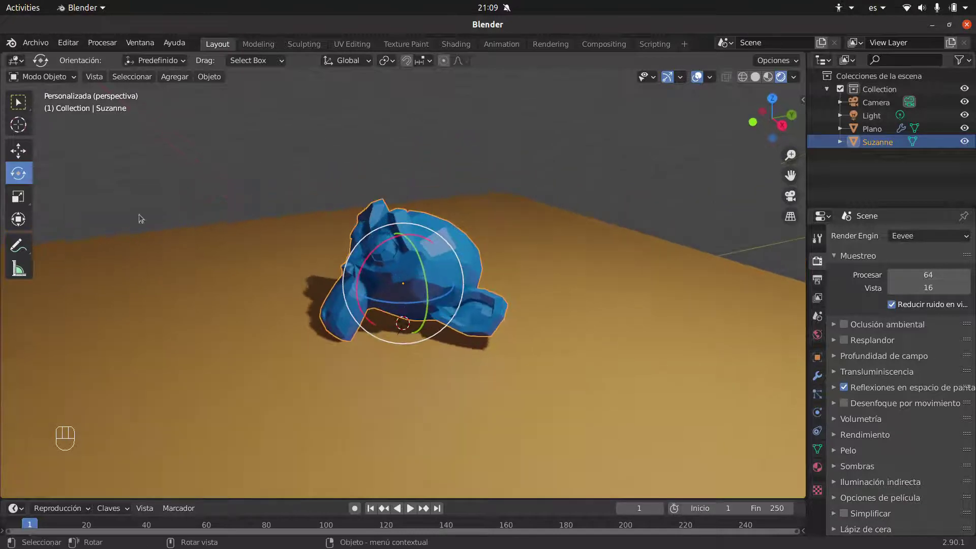
middle_drag(287, 269, 328, 283)
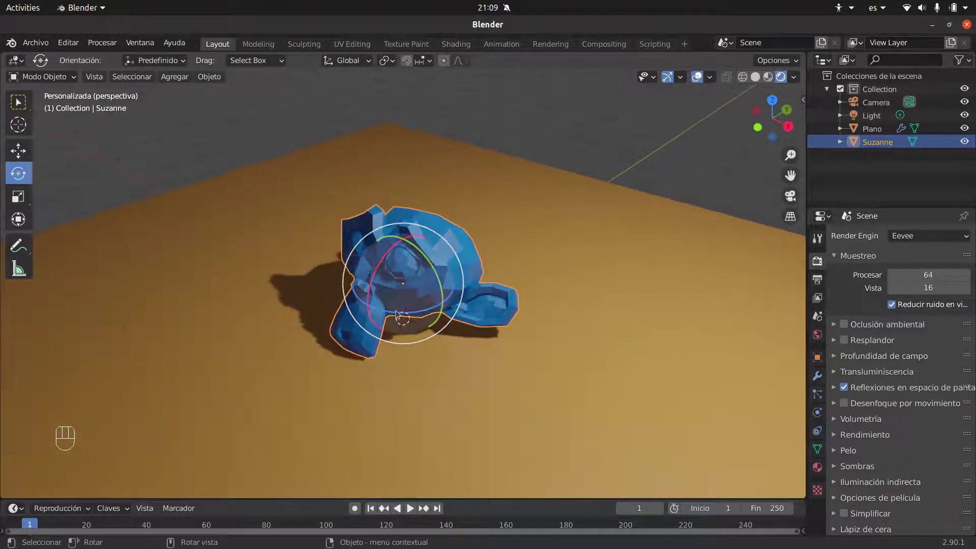
middle_drag(386, 270, 380, 272)
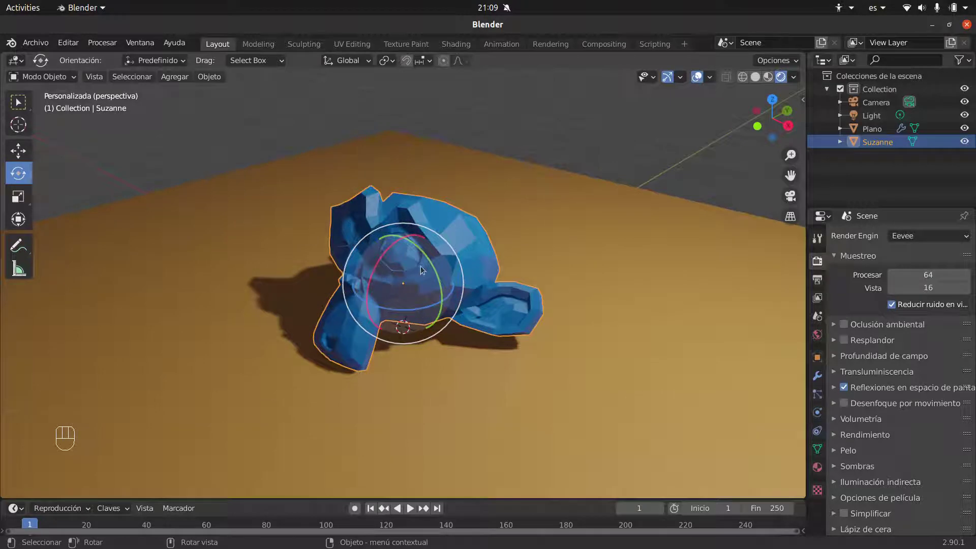
mouse_move(373, 275)
mouse_down()
mouse_move(414, 255)
mouse_move(402, 288)
mouse_move(376, 301)
mouse_move(398, 311)
mouse_move(359, 280)
mouse_move(396, 254)
mouse_move(362, 259)
mouse_move(360, 279)
mouse_move(358, 263)
mouse_move(373, 261)
mouse_up()
key(Escape)
key(Escape)
key(Escape)
key(Escape)
key(Escape)
Try the Rotate tool's rings on the monkey head from several viewing angles, cancelling each rotation.
middle_drag(369, 283, 404, 292)
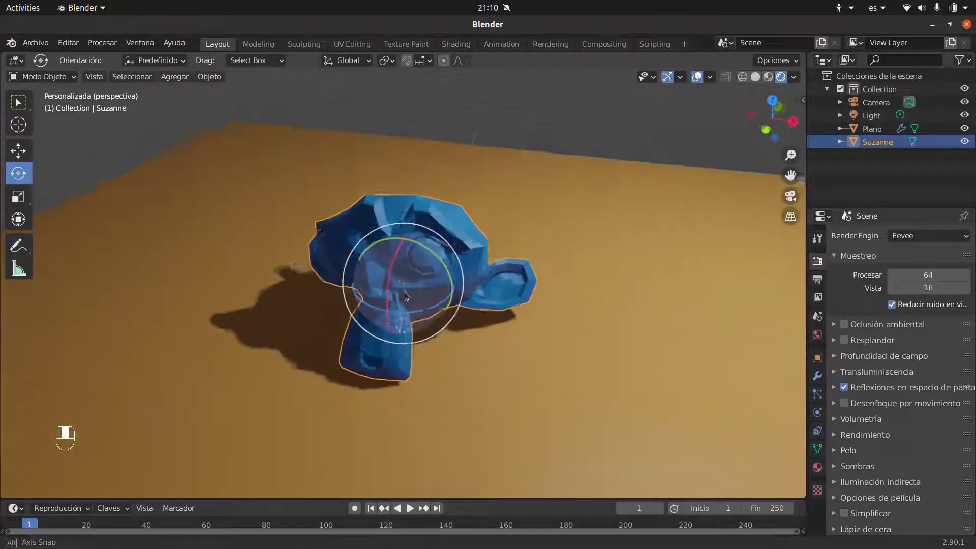
drag(405, 292, 376, 267)
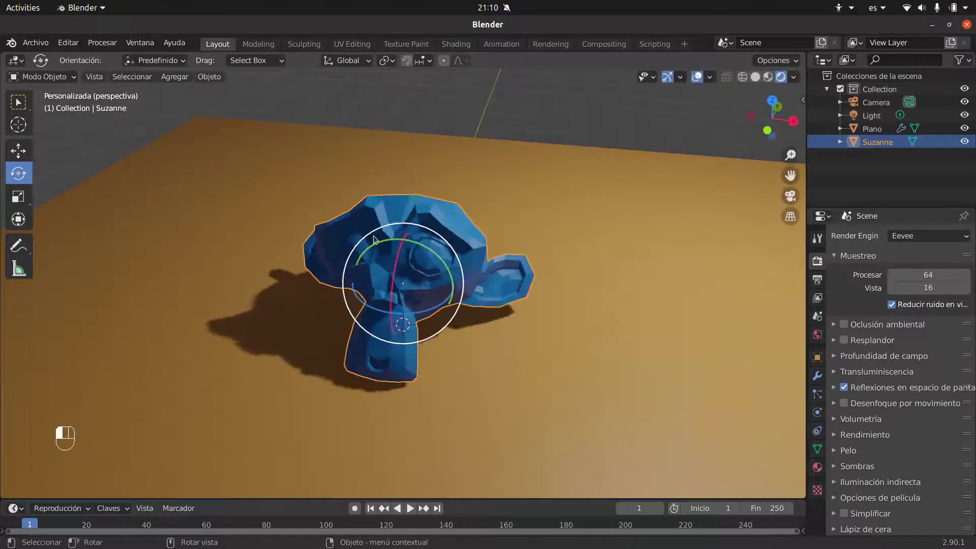
middle_drag(374, 270, 387, 219)
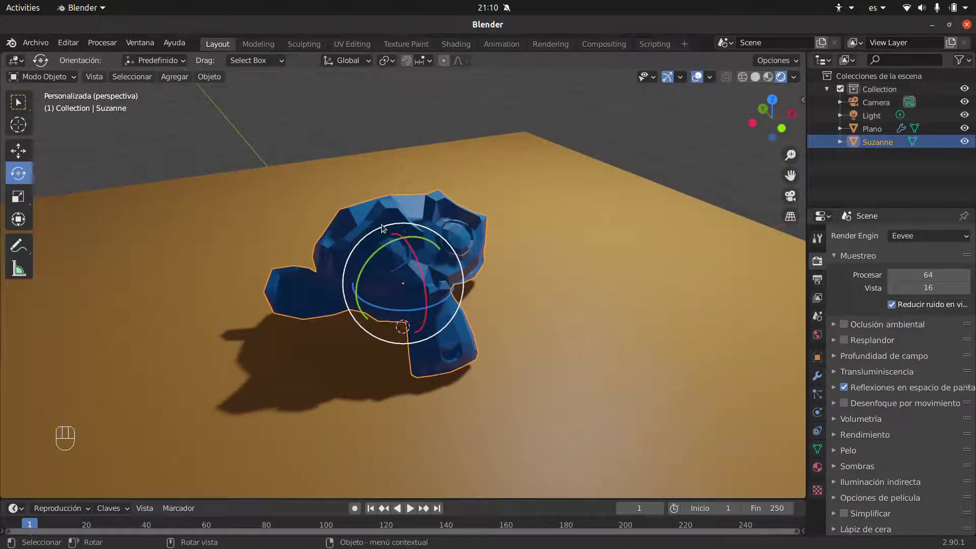
drag(386, 219, 396, 287)
middle_drag(389, 296, 409, 239)
drag(416, 229, 437, 264)
middle_drag(437, 264, 258, 228)
Try stretching the monkey head along the Z axis with the Scale tool and cancel the change.
click(18, 197)
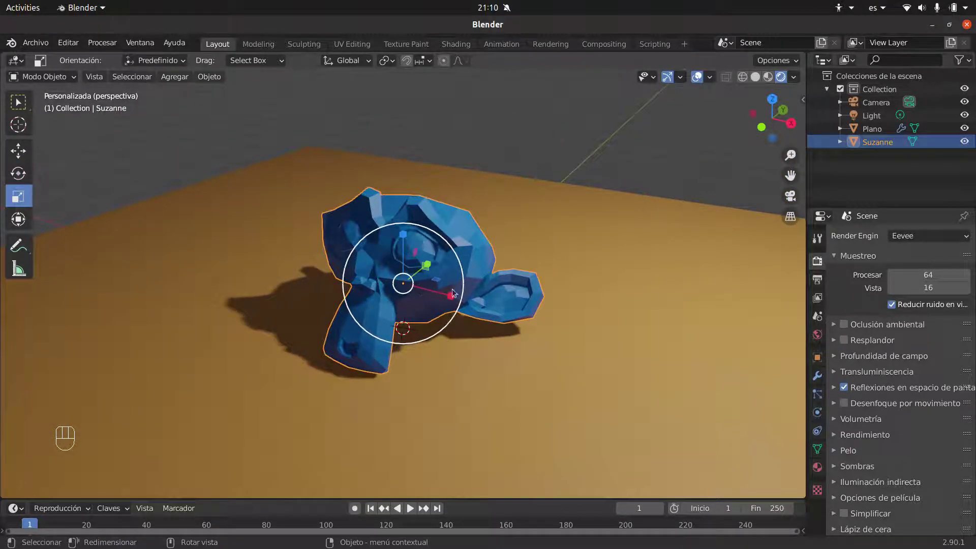
middle_drag(453, 292, 413, 245)
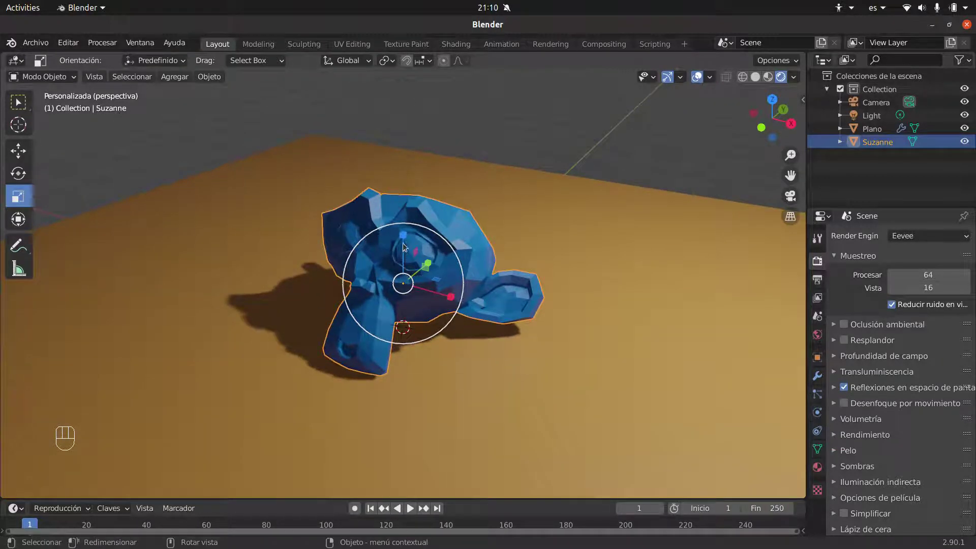
scroll(415, 266, down, 1)
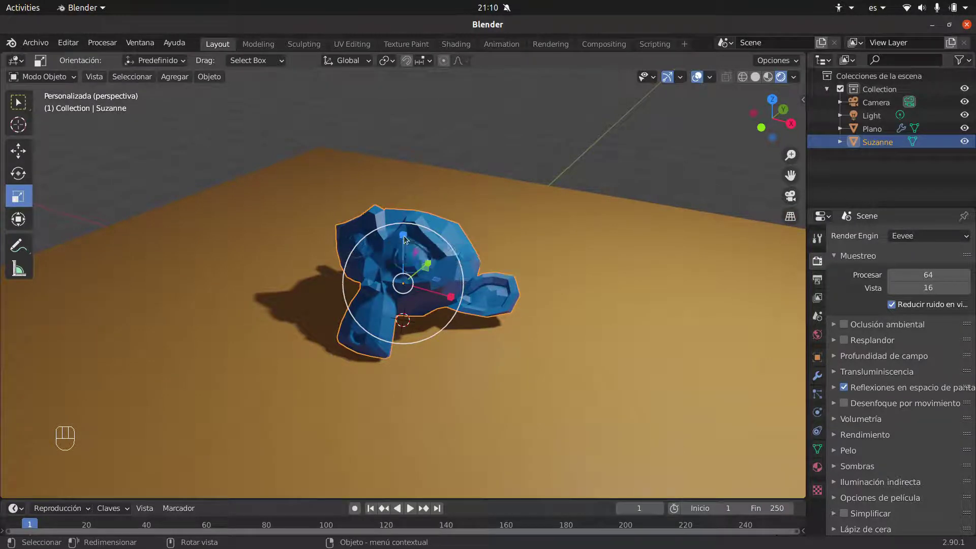
drag(403, 235, 403, 167)
key(Escape)
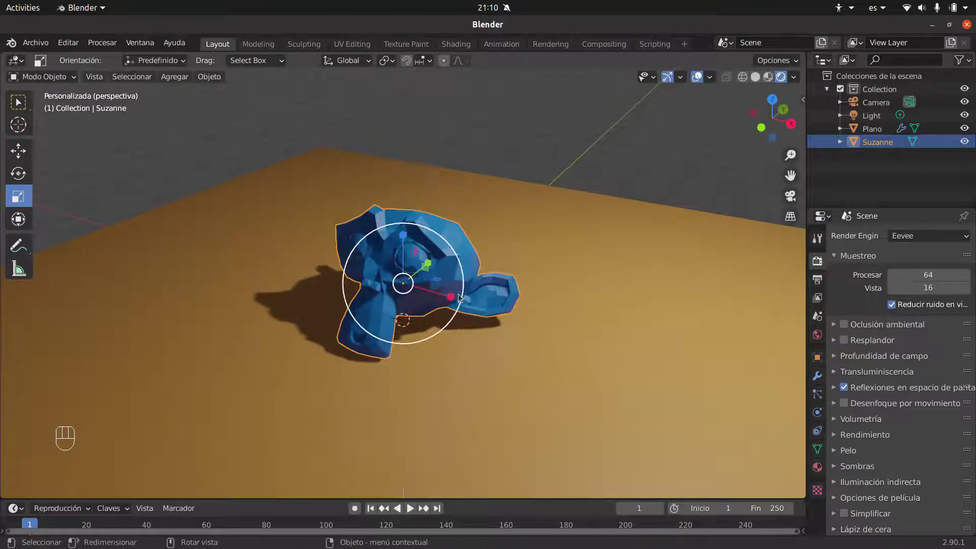
Try resizing the monkey head with the Scale tool's other handles and cancel each change.
drag(459, 298, 458, 241)
key(Escape)
key(Escape)
drag(442, 242, 437, 264)
right_click(400, 262)
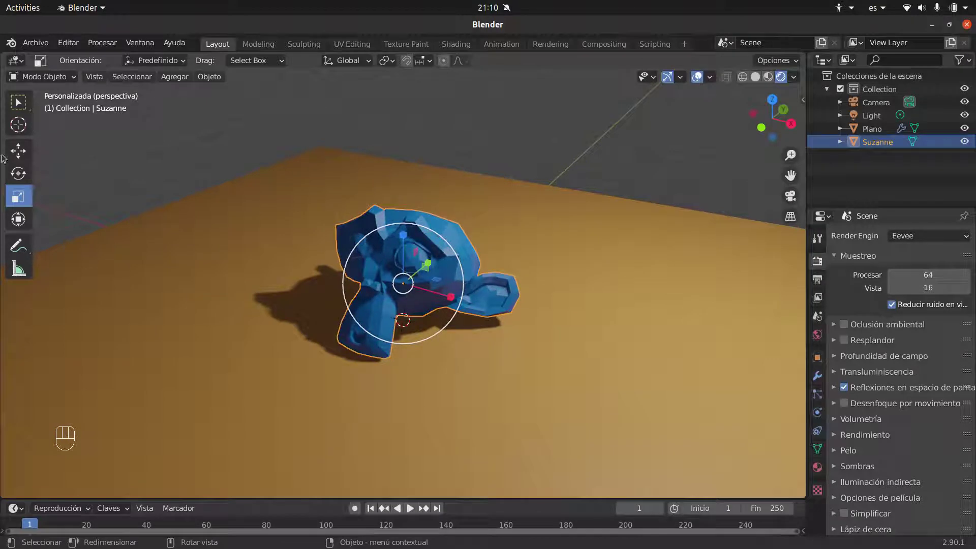
Switch back to the Select Box tool so the monkey head shows no transform handles.
click(19, 101)
middle_drag(422, 286, 353, 263)
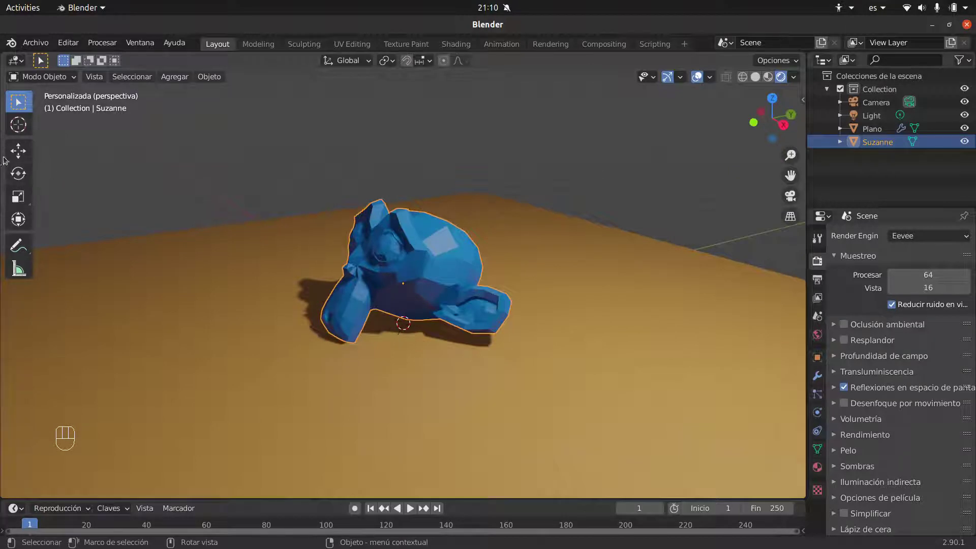
middle_drag(323, 317, 354, 333)
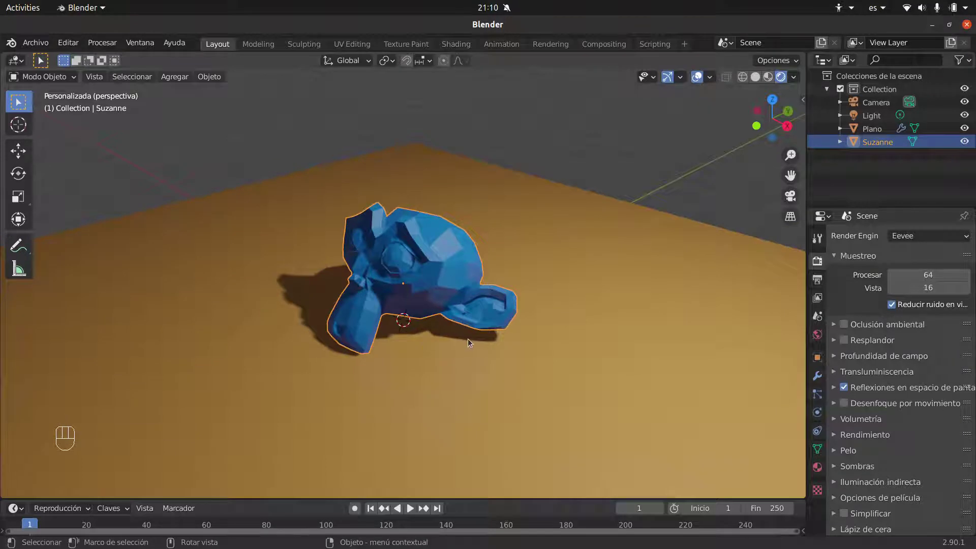
middle_drag(449, 317, 409, 298)
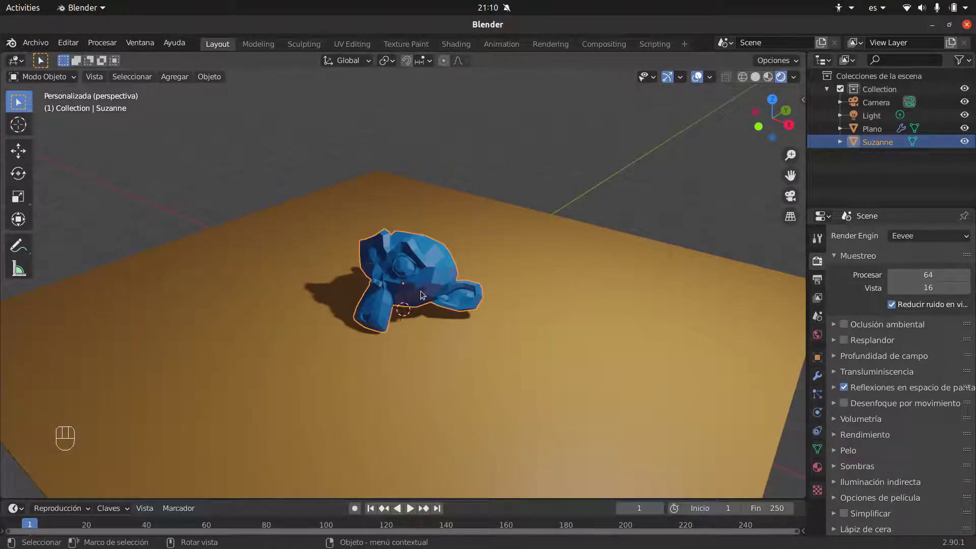
middle_drag(420, 291, 404, 298)
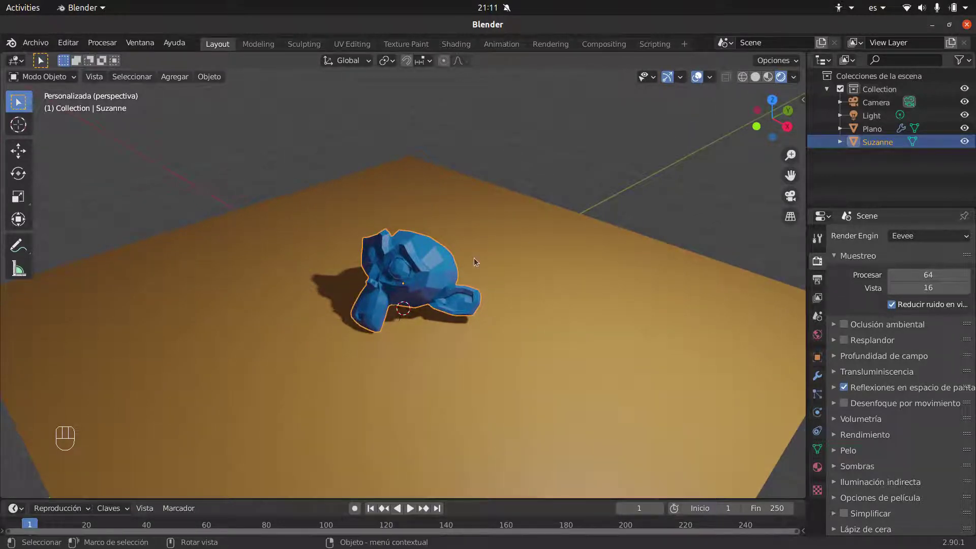
Try moving the monkey head along the global Y axis without using the transform handles.
key(g)
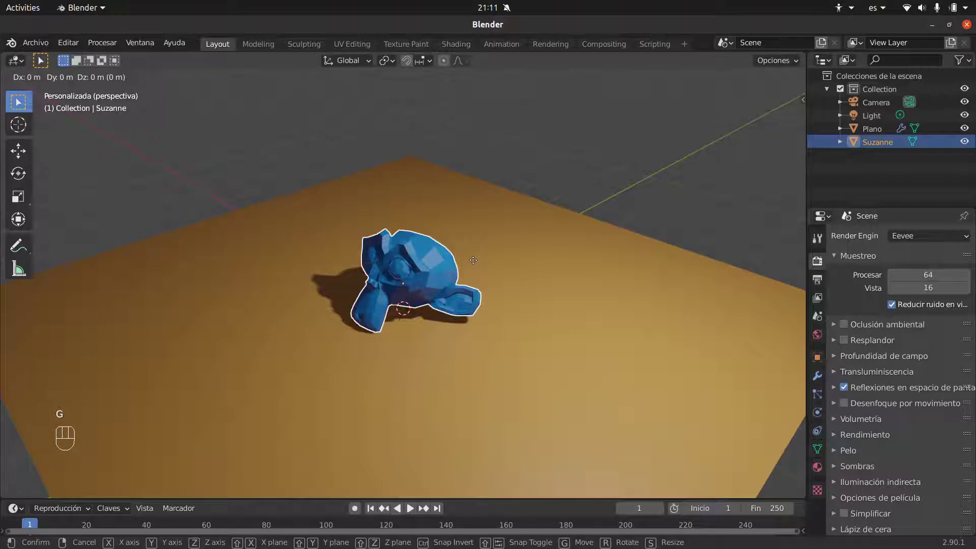
key(y)
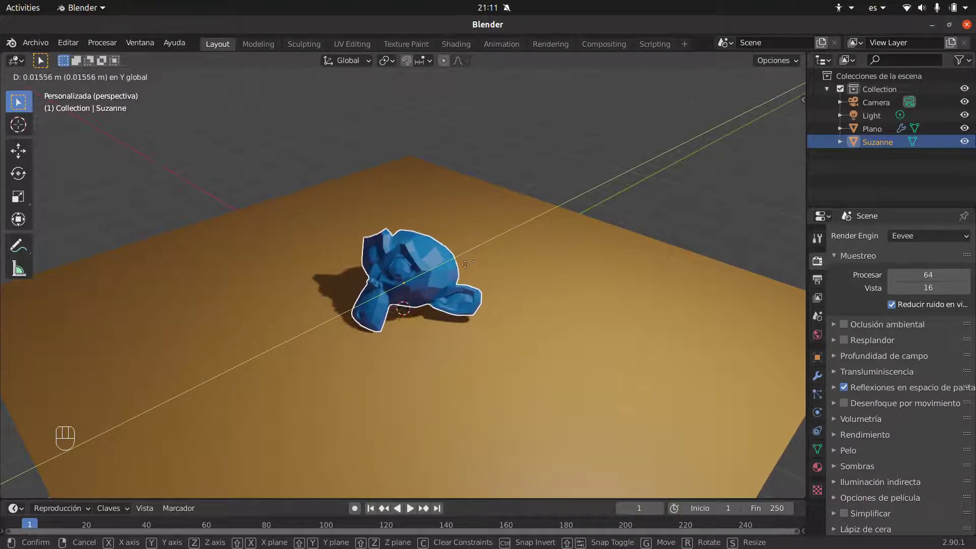
click(460, 264)
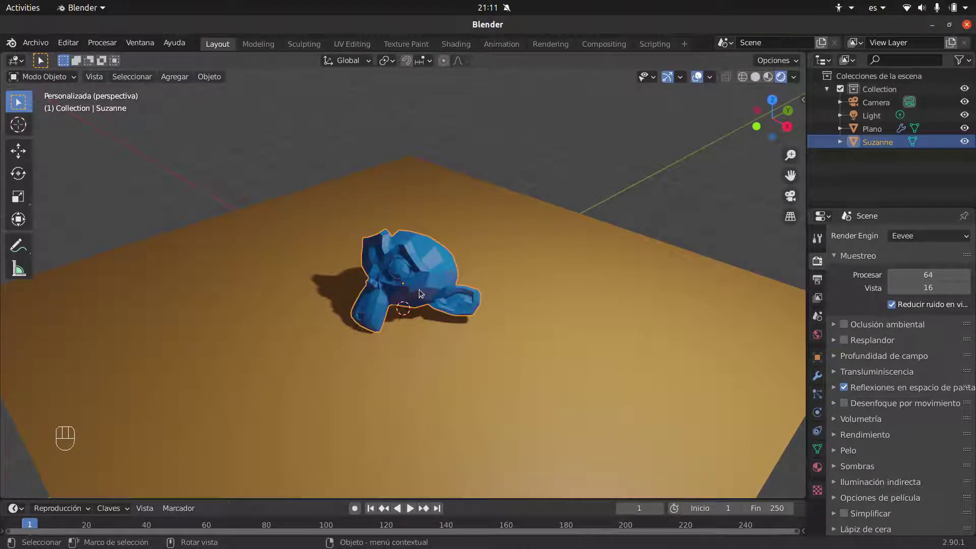
Try raising the monkey head about 1.227 m along the global Z axis and cancel the move.
key(g)
key(z)
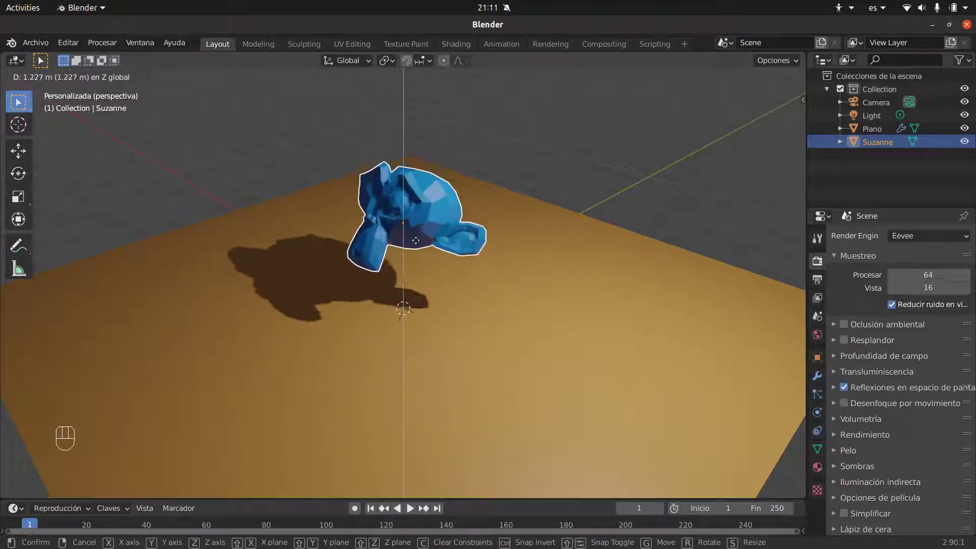
right_click(416, 240)
Try moving the monkey head about 1.195 m along the global X axis and cancel the move.
middle_drag(441, 262, 464, 270)
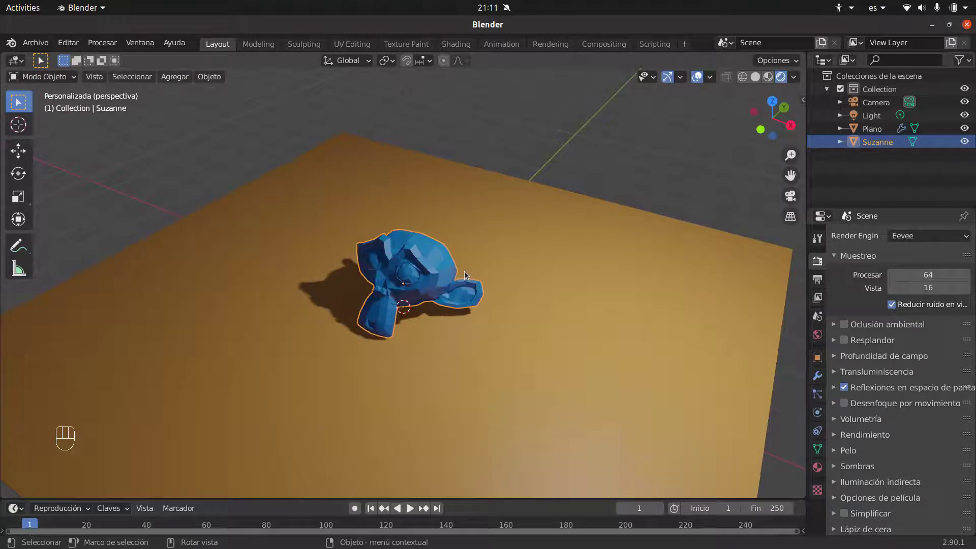
key(g)
key(x)
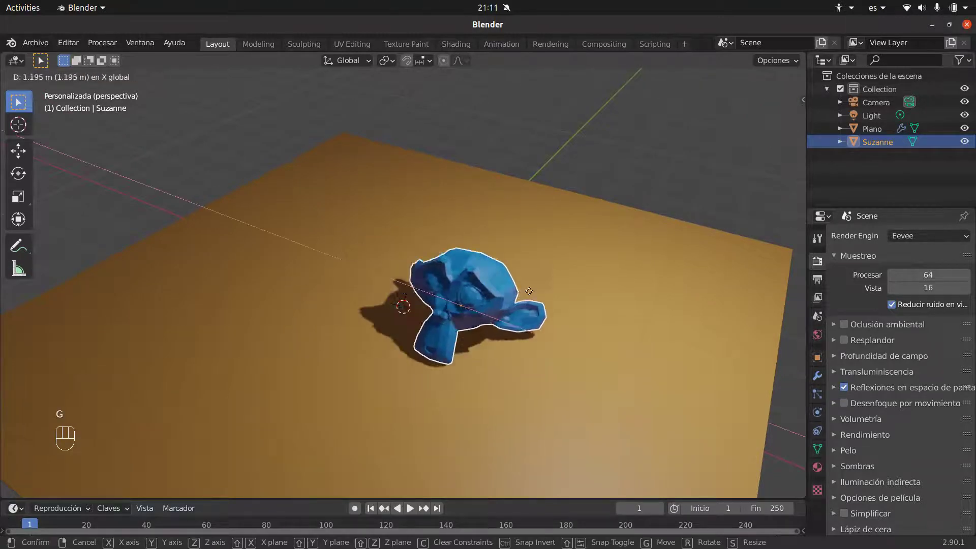
right_click(493, 291)
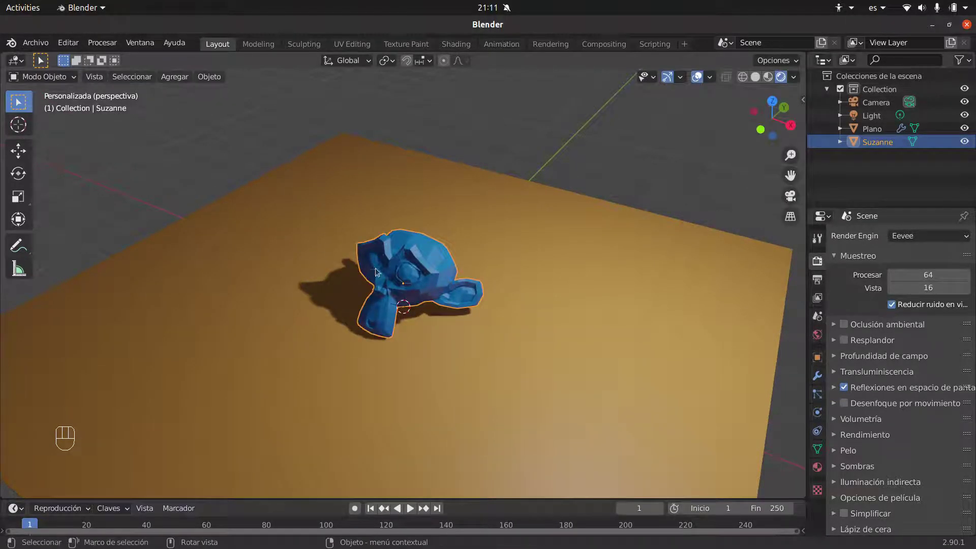
Try rotating the monkey head about -295° around the global Y axis.
middle_drag(376, 272, 365, 270)
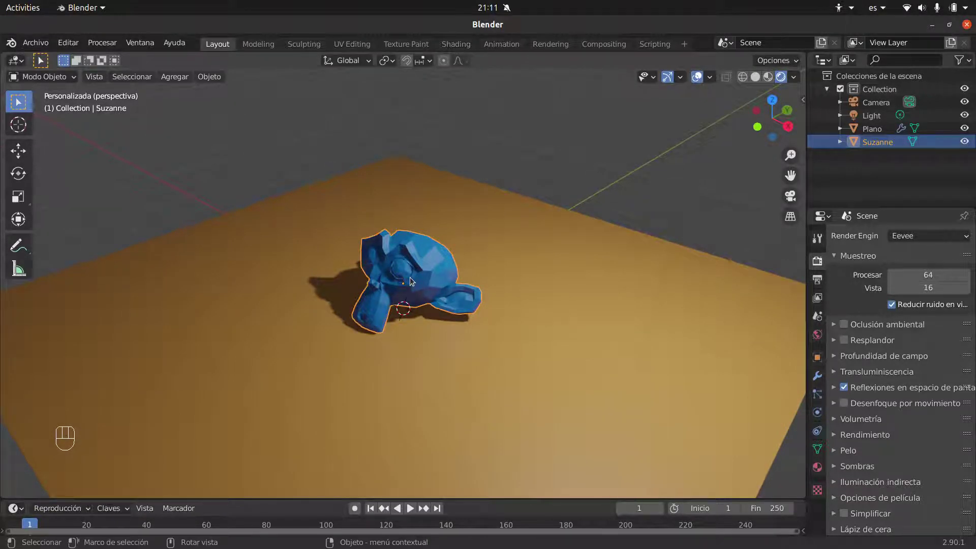
key(r)
key(y)
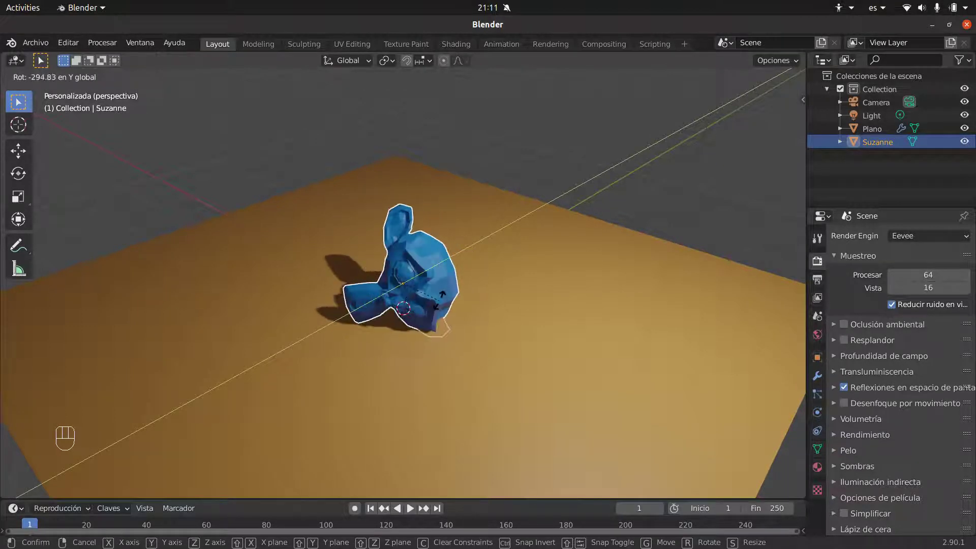
click(425, 267)
Try rotating the monkey head around the global Z axis and freely with trackball rotation.
key(r)
key(z)
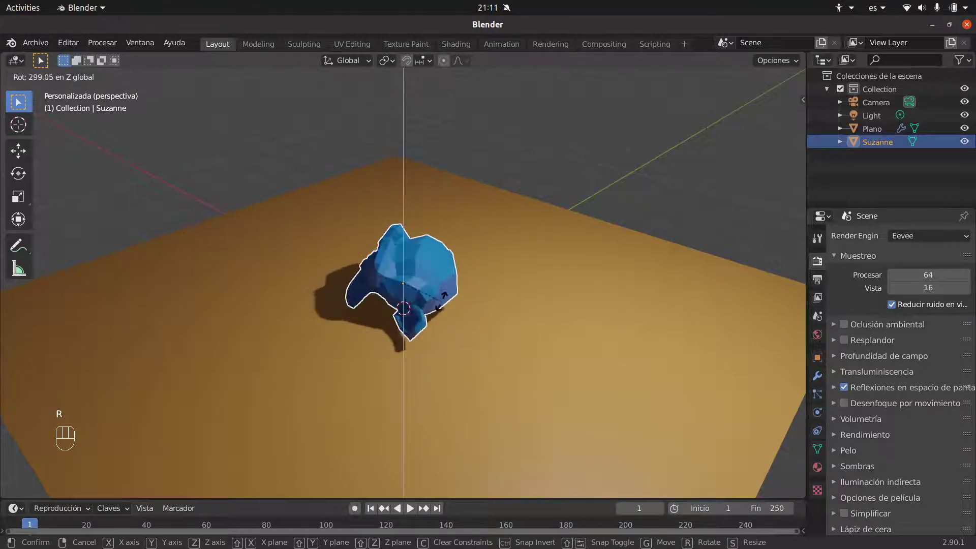
key(r)
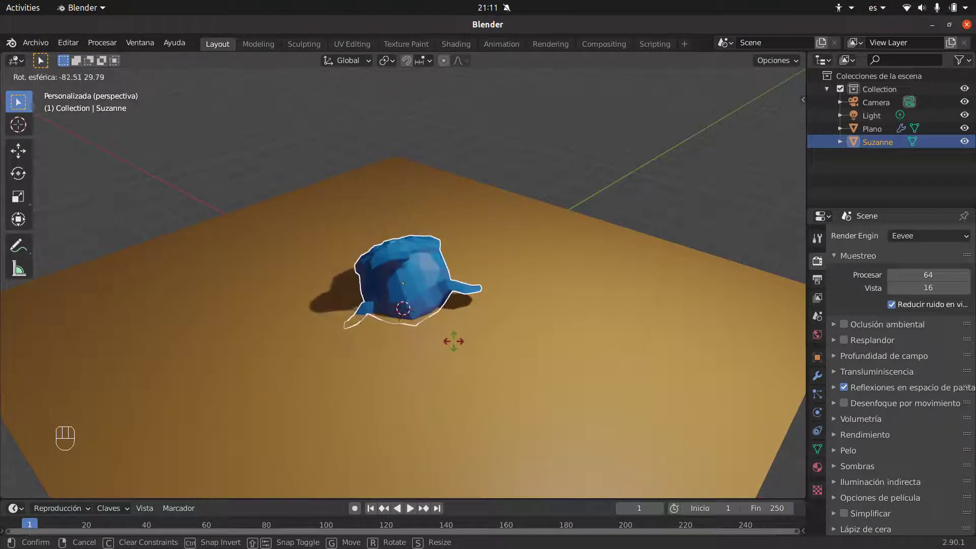
click(449, 341)
Try rotating the monkey head about 22° around the global X axis and cancel the rotation.
key(r)
key(z)
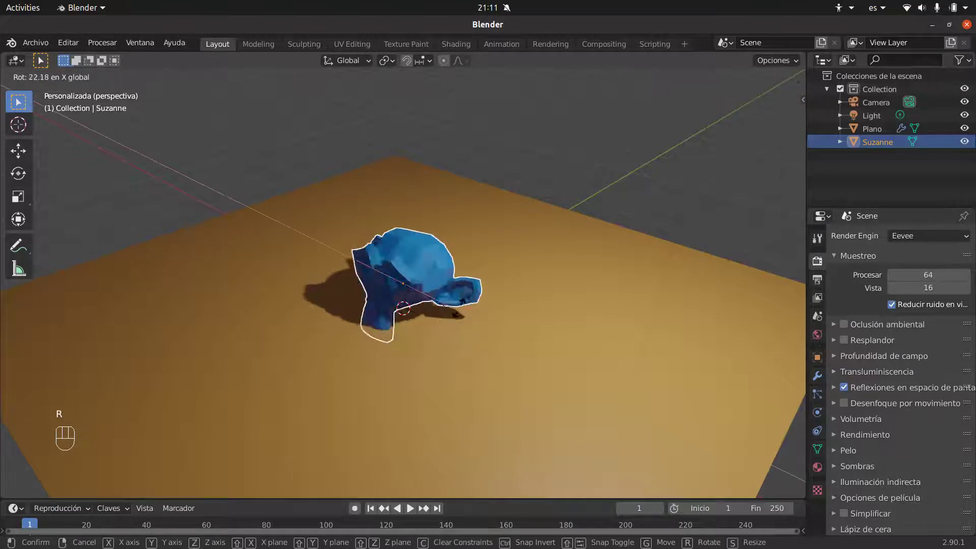
right_click(420, 372)
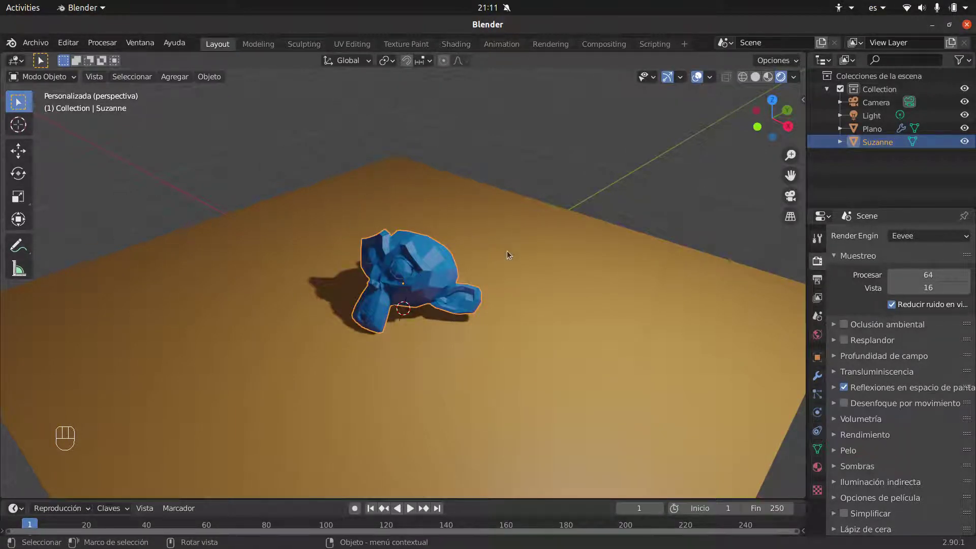
Try scaling the monkey head by about 1.486 along the global X axis and cancel the change.
key(s)
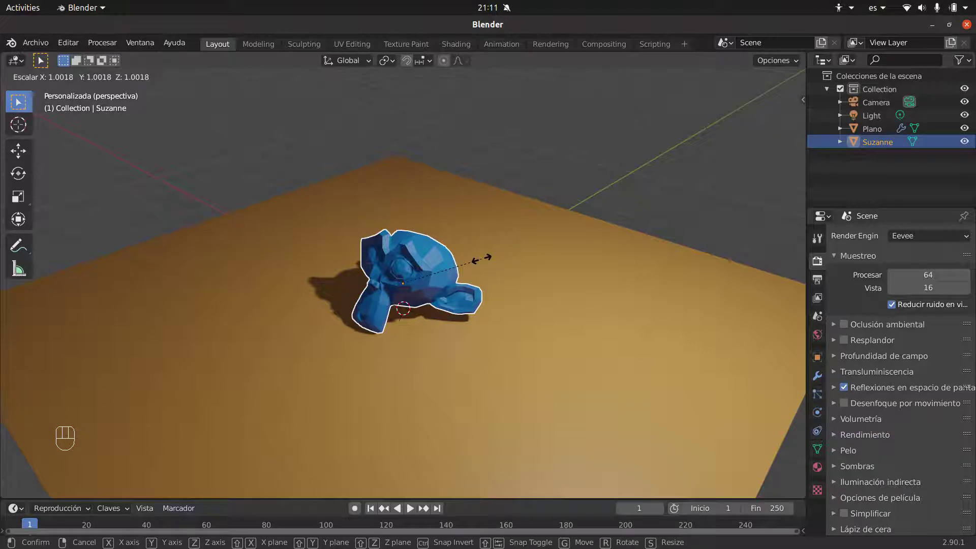
key(x)
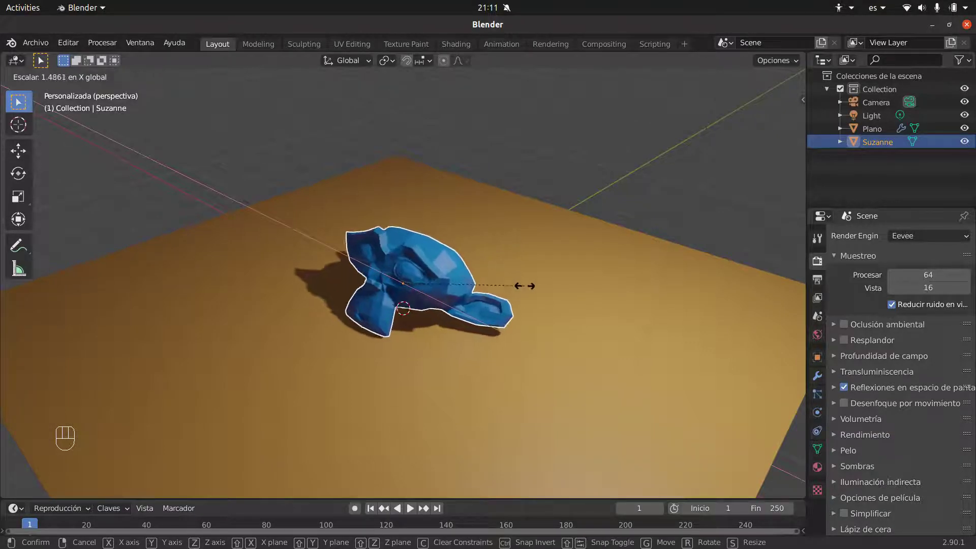
right_click(504, 306)
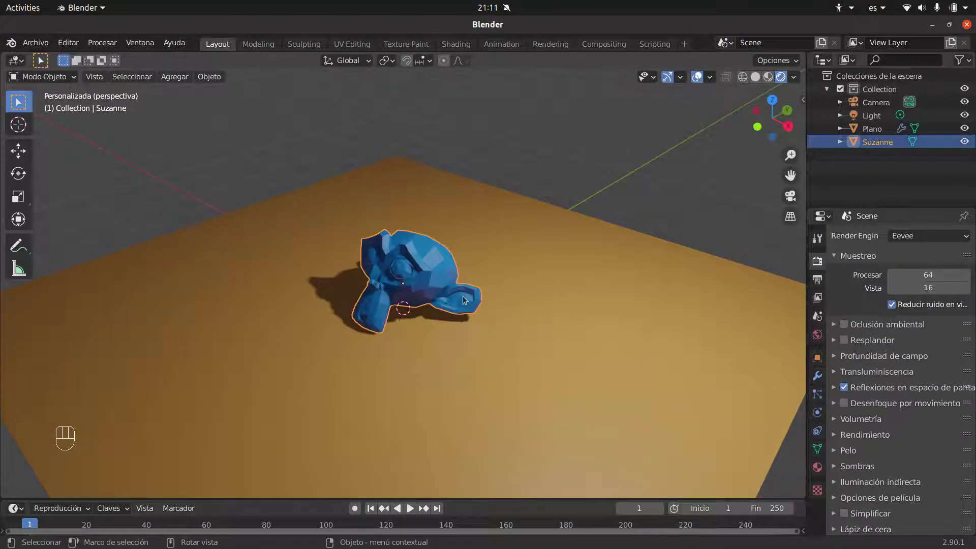
Try scaling the monkey head by about 1.146 along the global Z axis and by about 0.863 uniformly, cancelling both changes.
key(s)
key(z)
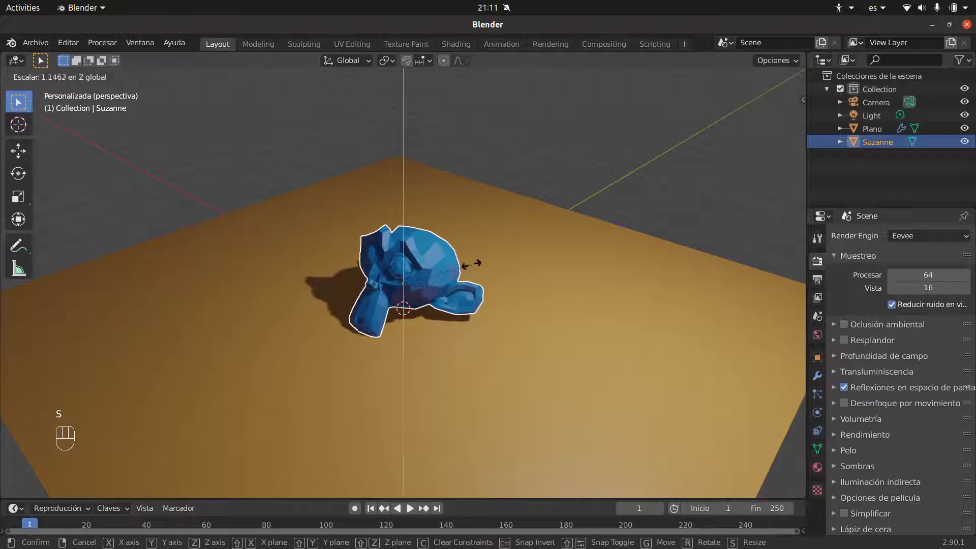
right_click(434, 275)
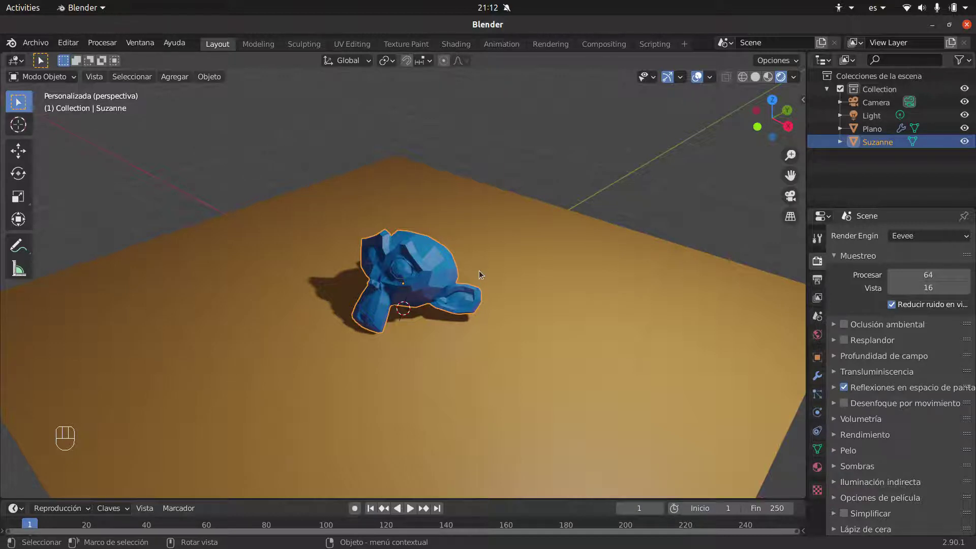
key(s)
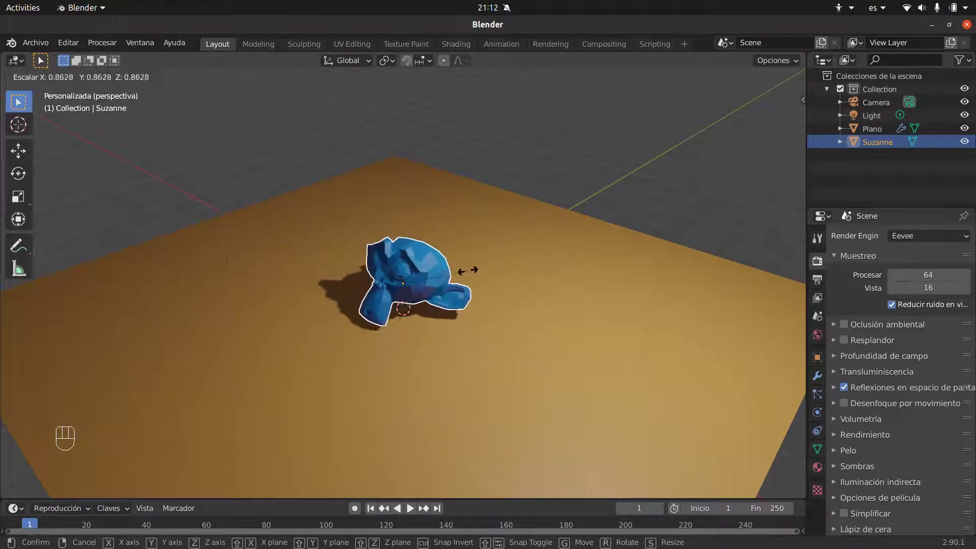
key(Escape)
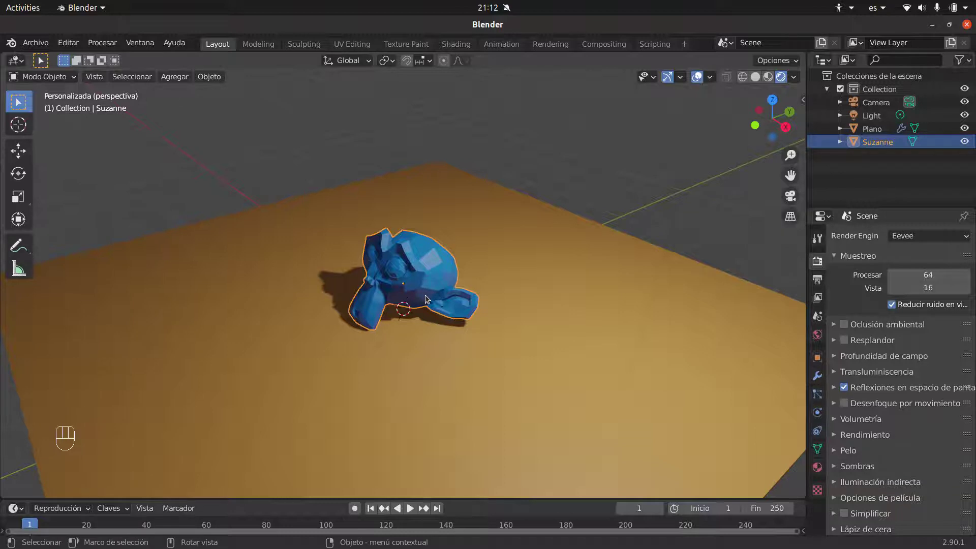
Try moving the monkey head exactly 3 m up along the global Z axis and undo the move.
key(g)
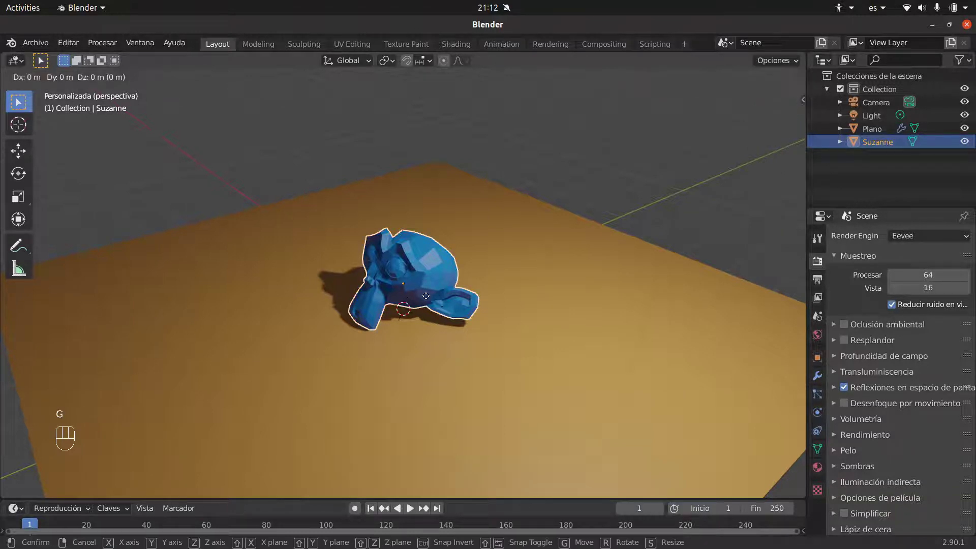
text(z)
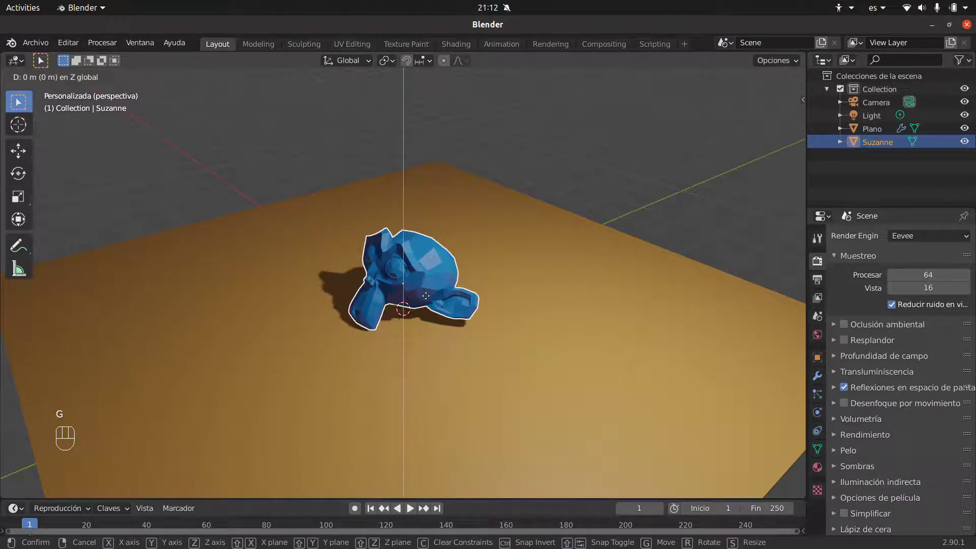
text(3)
click(425, 295)
scroll(423, 300, down, 5)
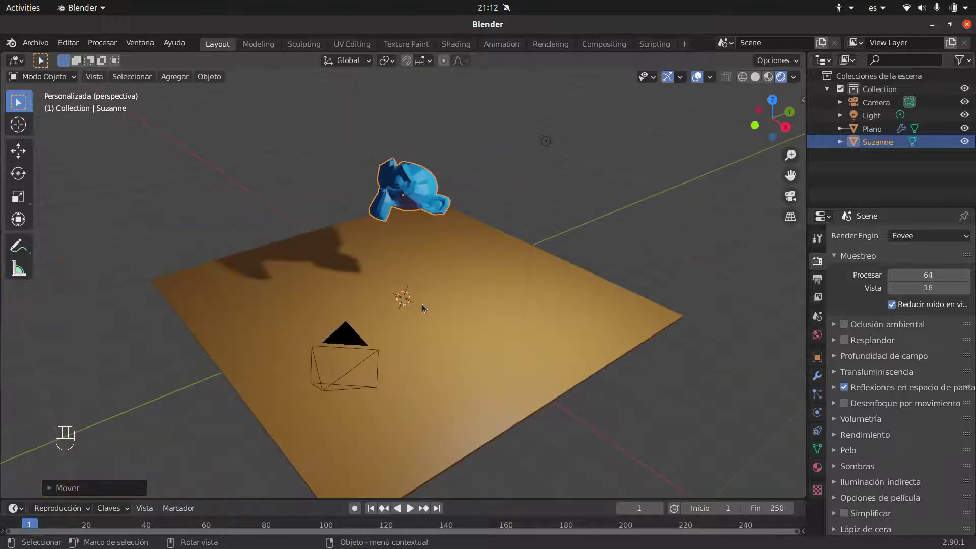
mouse_move(415, 292)
middle_down()
mouse_move(440, 294)
mouse_move(403, 303)
middle_up()
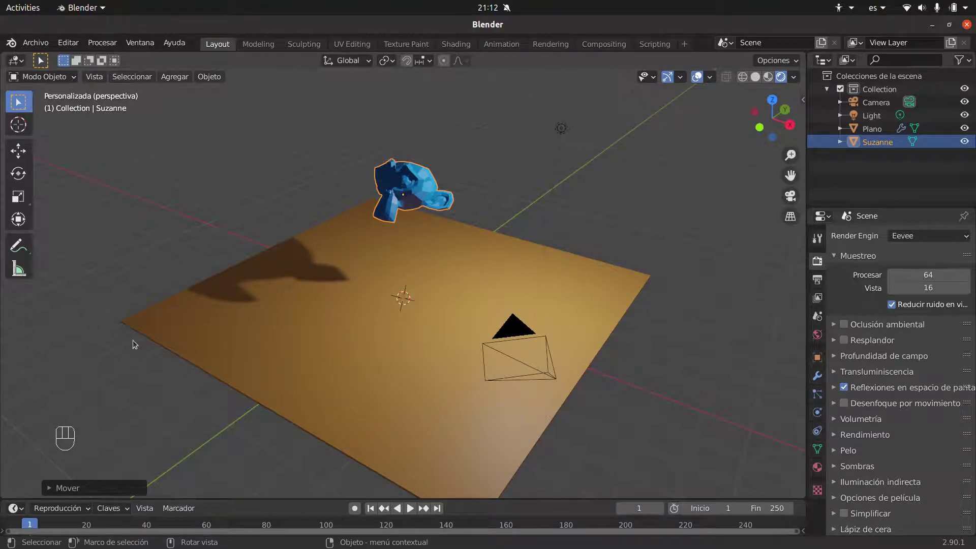
scroll(411, 196, up, 3)
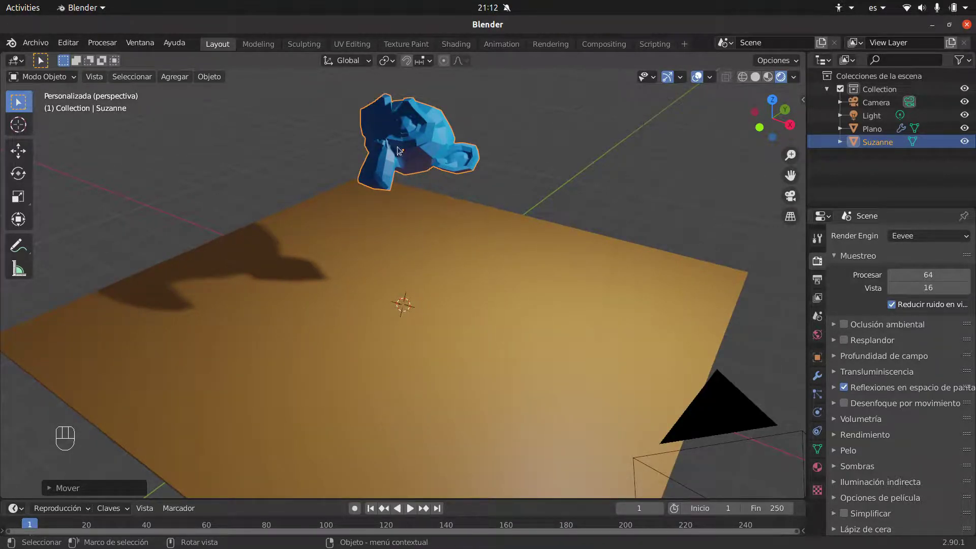
scroll(428, 191, down, 2)
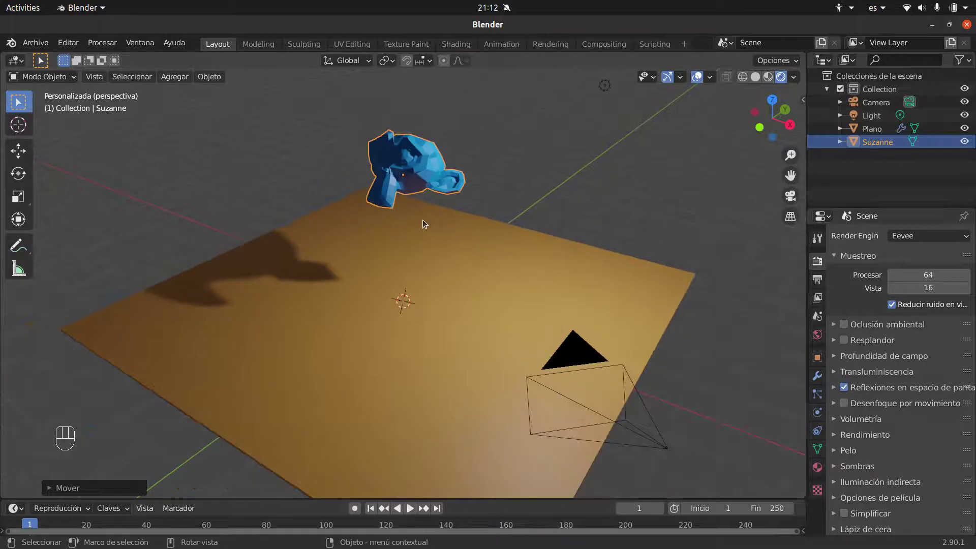
key(ctrl+z)
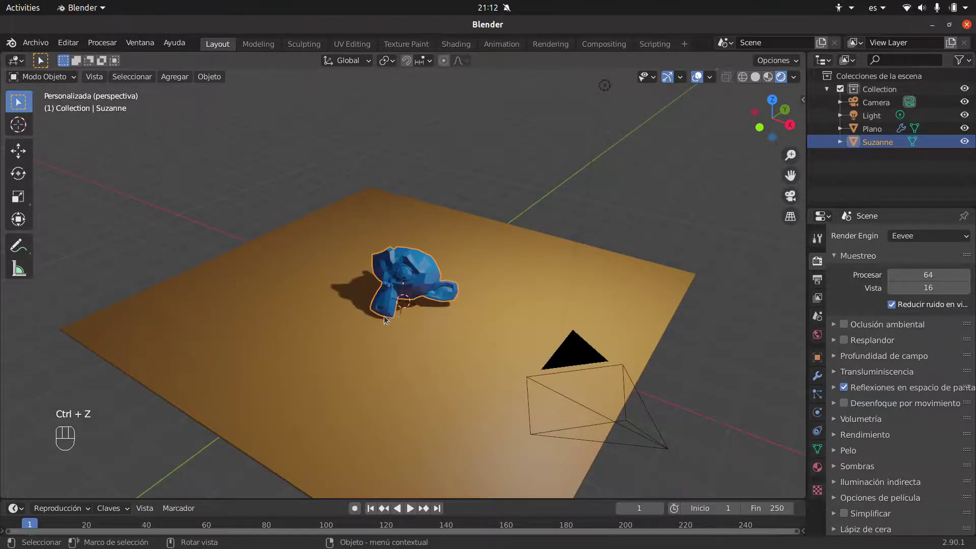
Scale the monkey head uniformly by an exact factor of 2.
middle_drag(395, 314, 353, 321)
scroll(355, 315, up, 3)
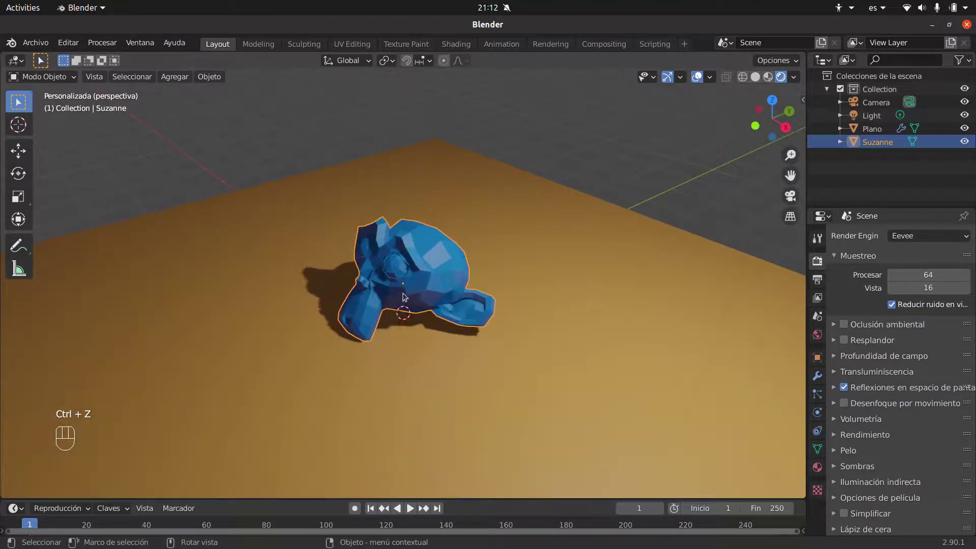
middle_drag(406, 293, 411, 287)
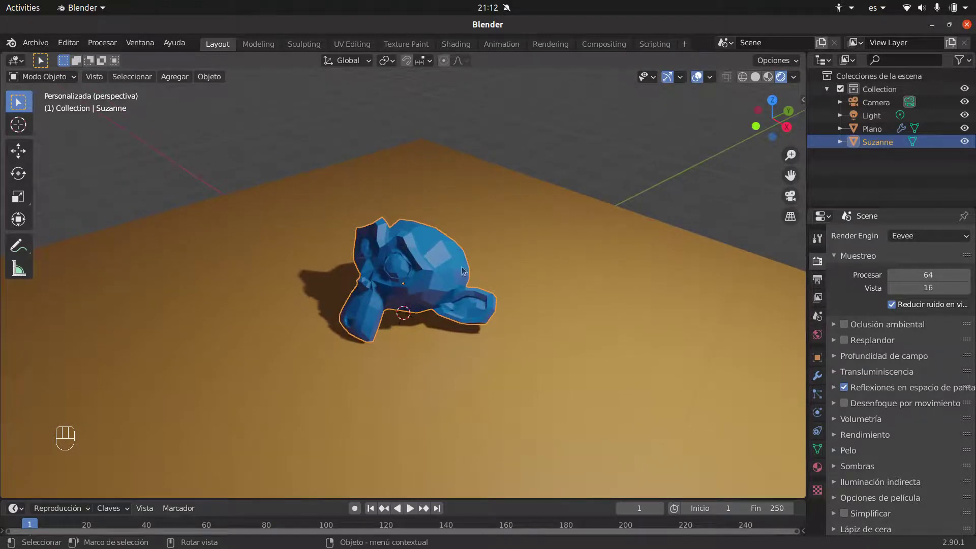
text(s)
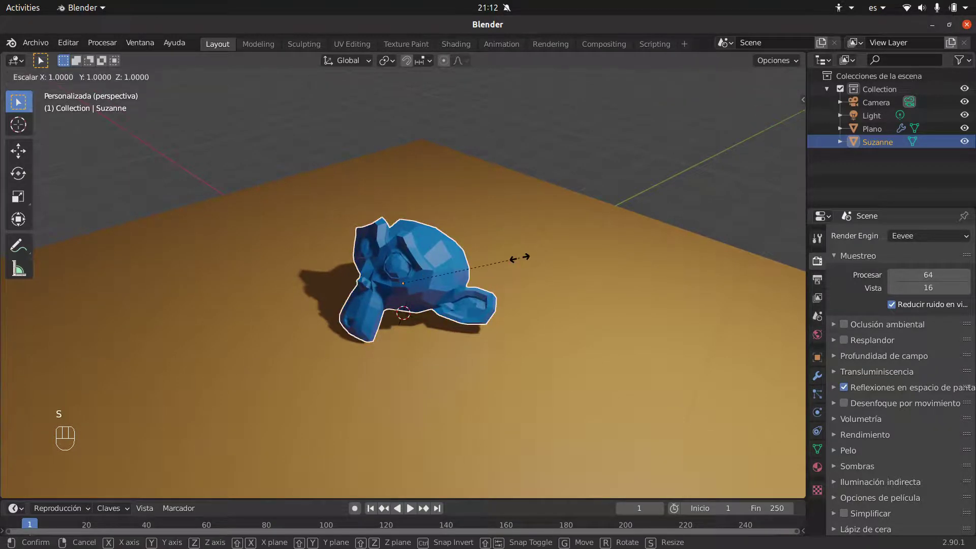
text(2)
click(519, 257)
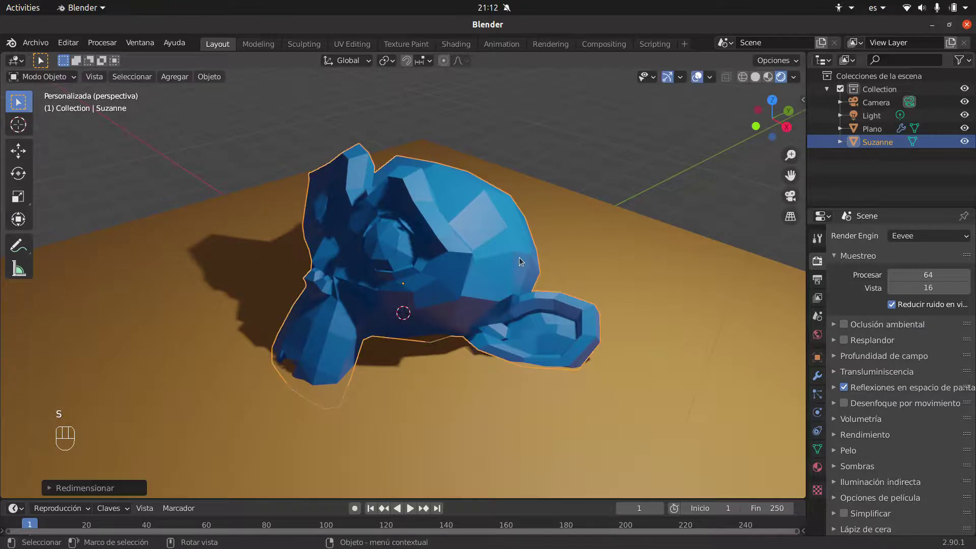
mouse_move(407, 266)
middle_down()
mouse_move(433, 252)
mouse_move(395, 264)
middle_up()
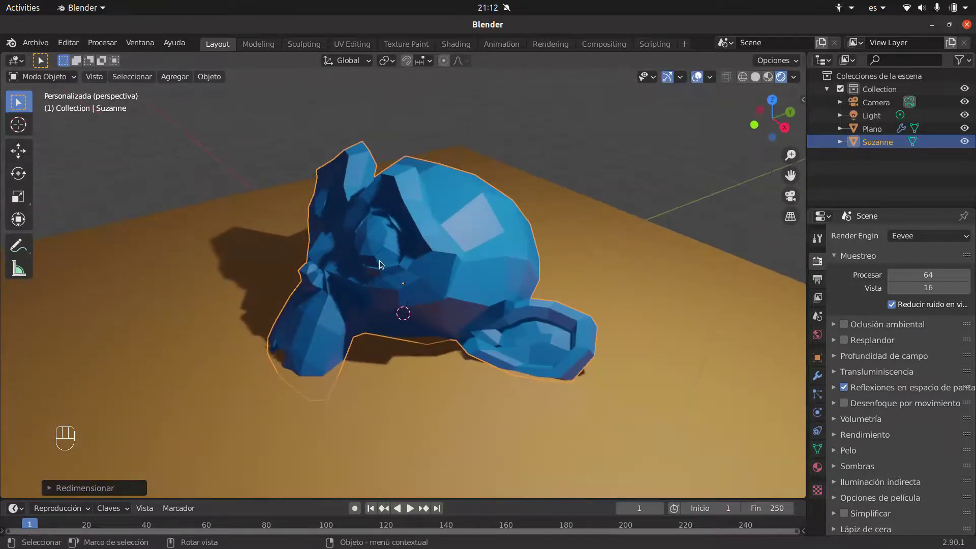
scroll(379, 252, down, 1)
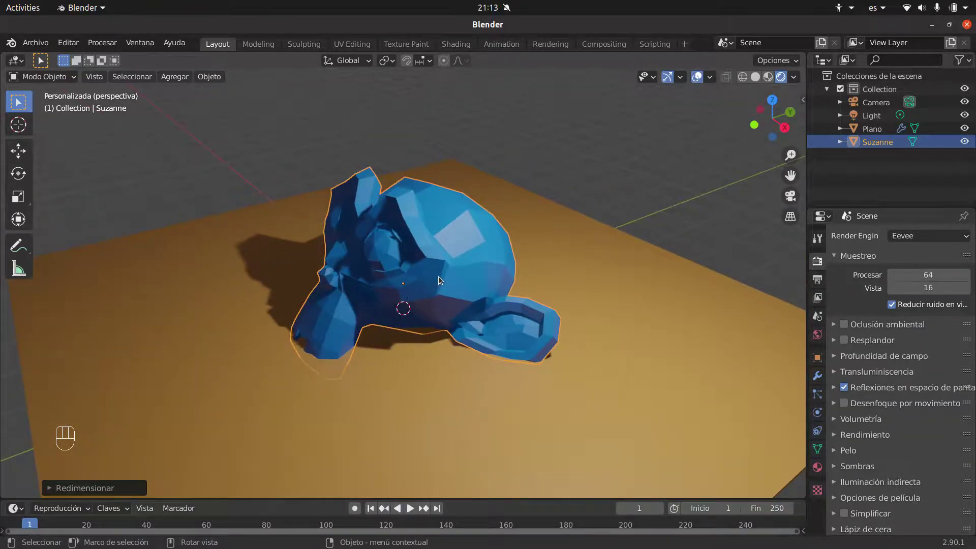
middle_drag(419, 295, 377, 304)
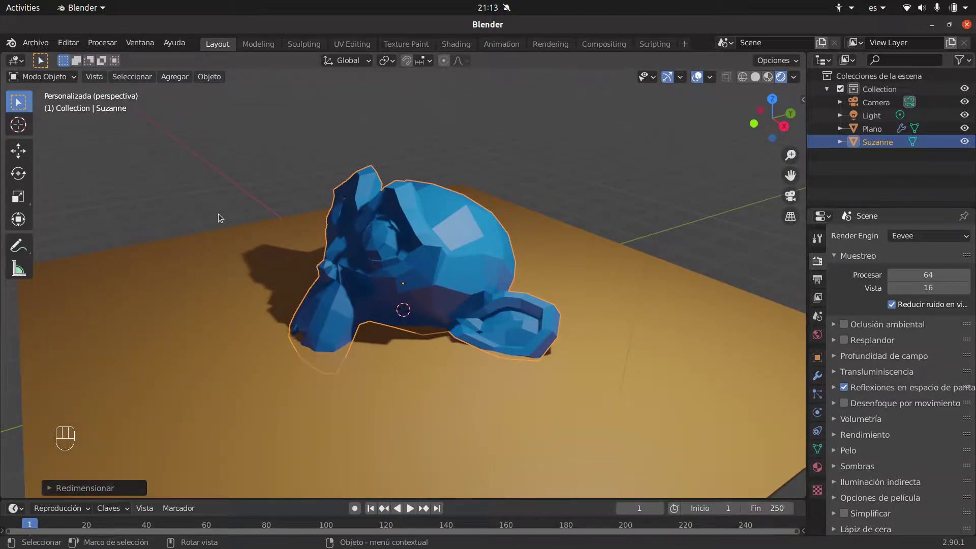
middle_drag(268, 239, 317, 242)
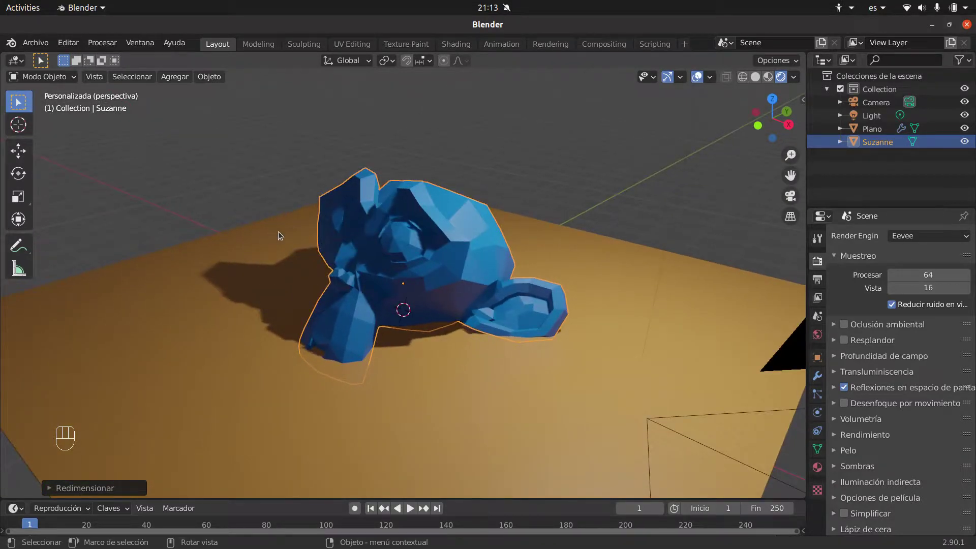